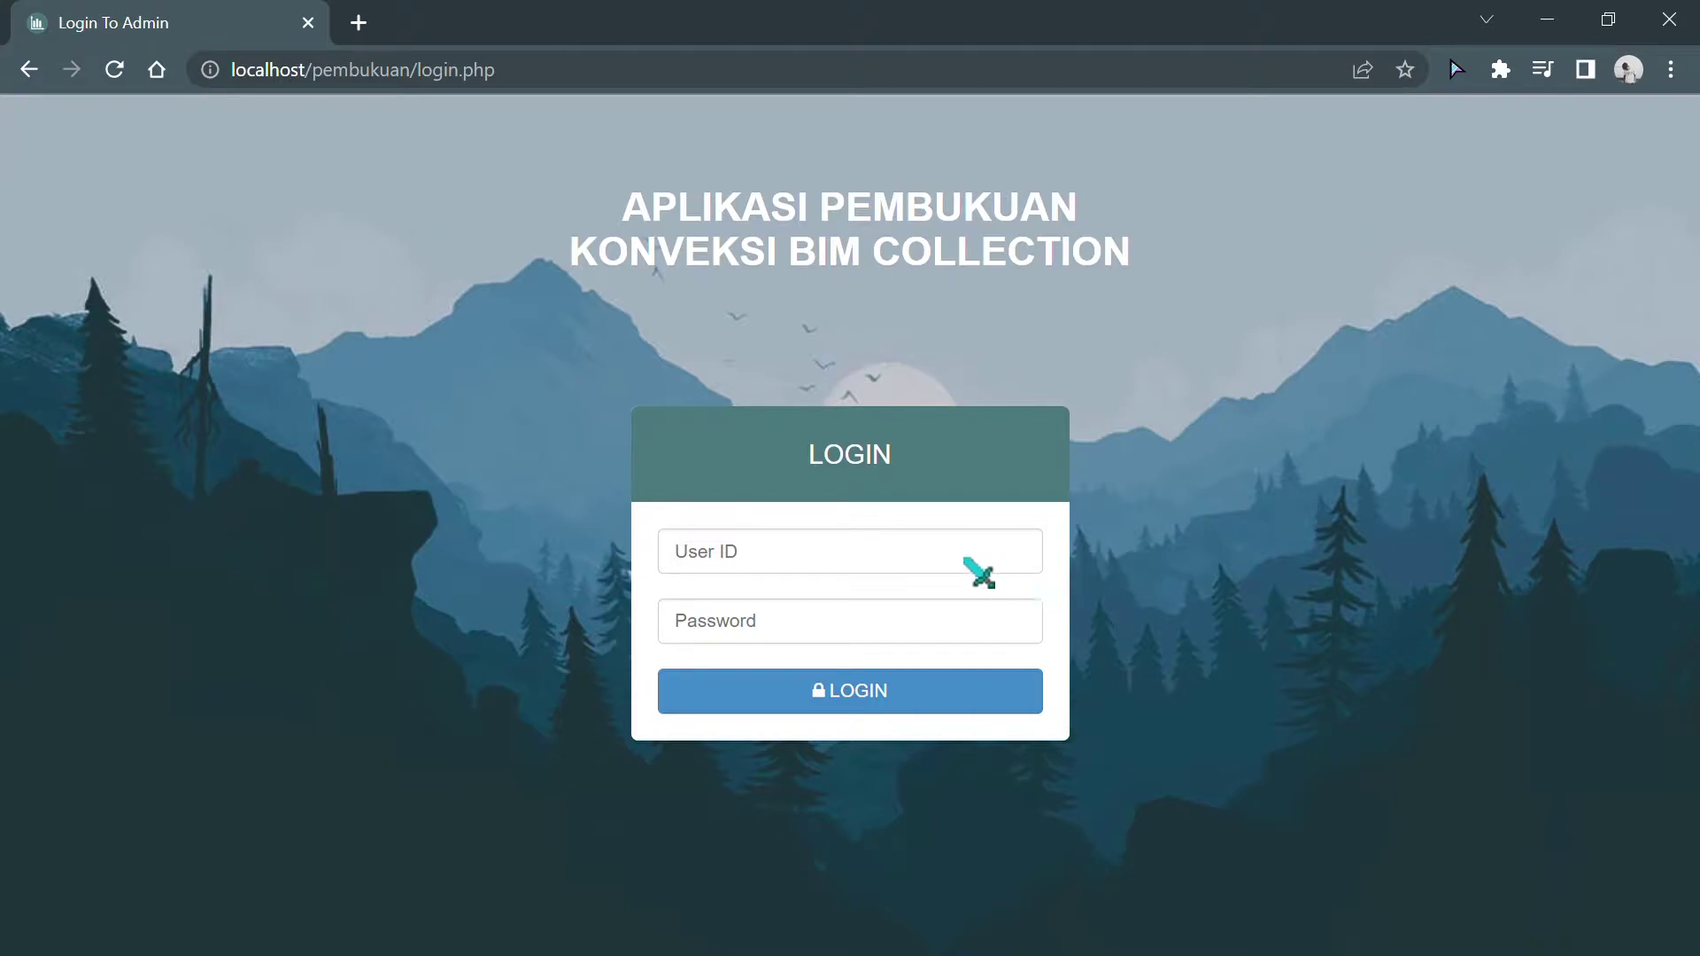
# Log in with the user ID owner and the account password, dismissing the dialogs that follow
pyautogui.click(936, 548)
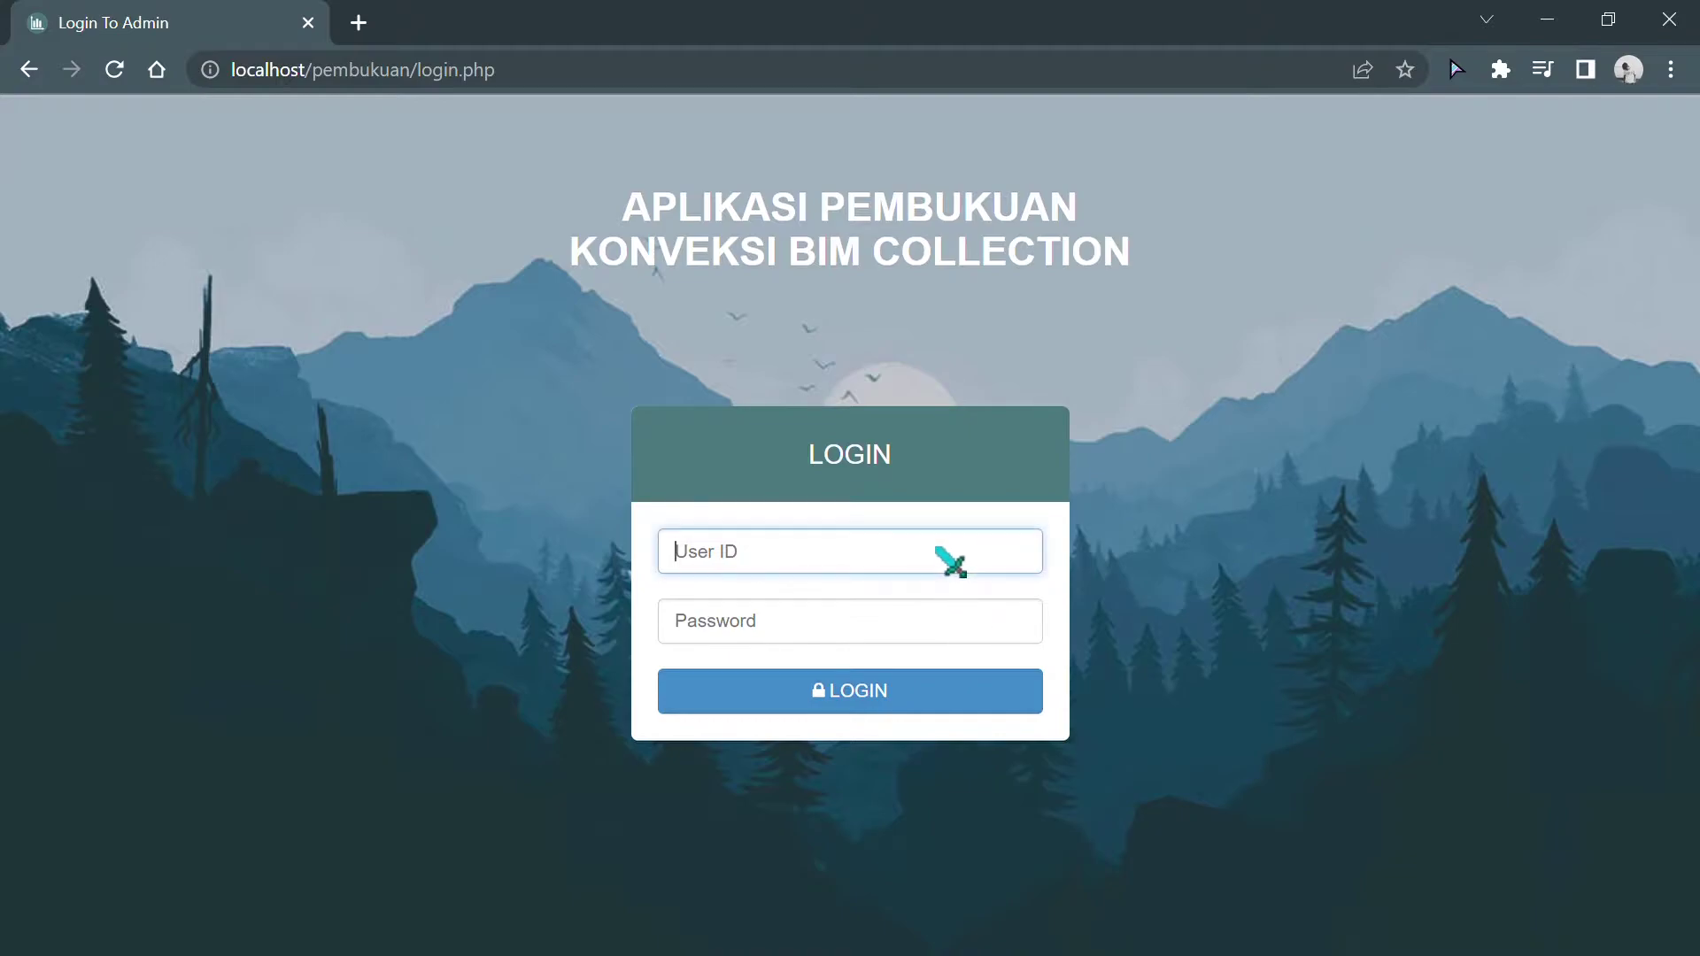
pyautogui.press('Tab')
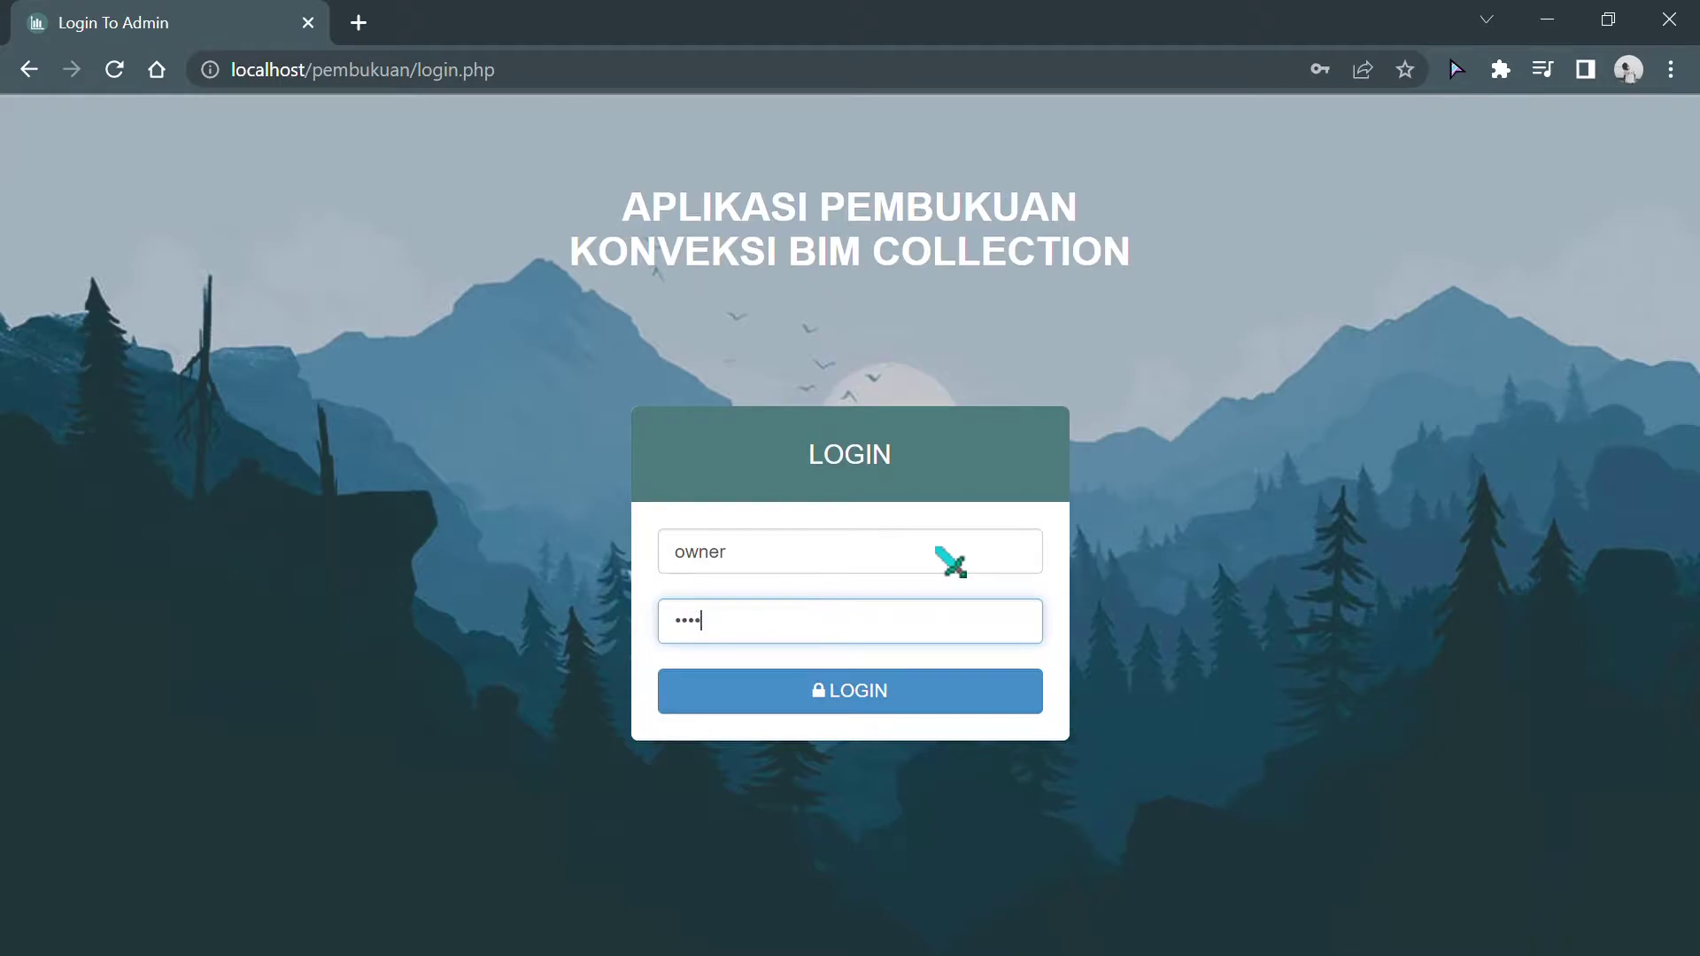
pyautogui.click(968, 692)
pyautogui.click(1084, 221)
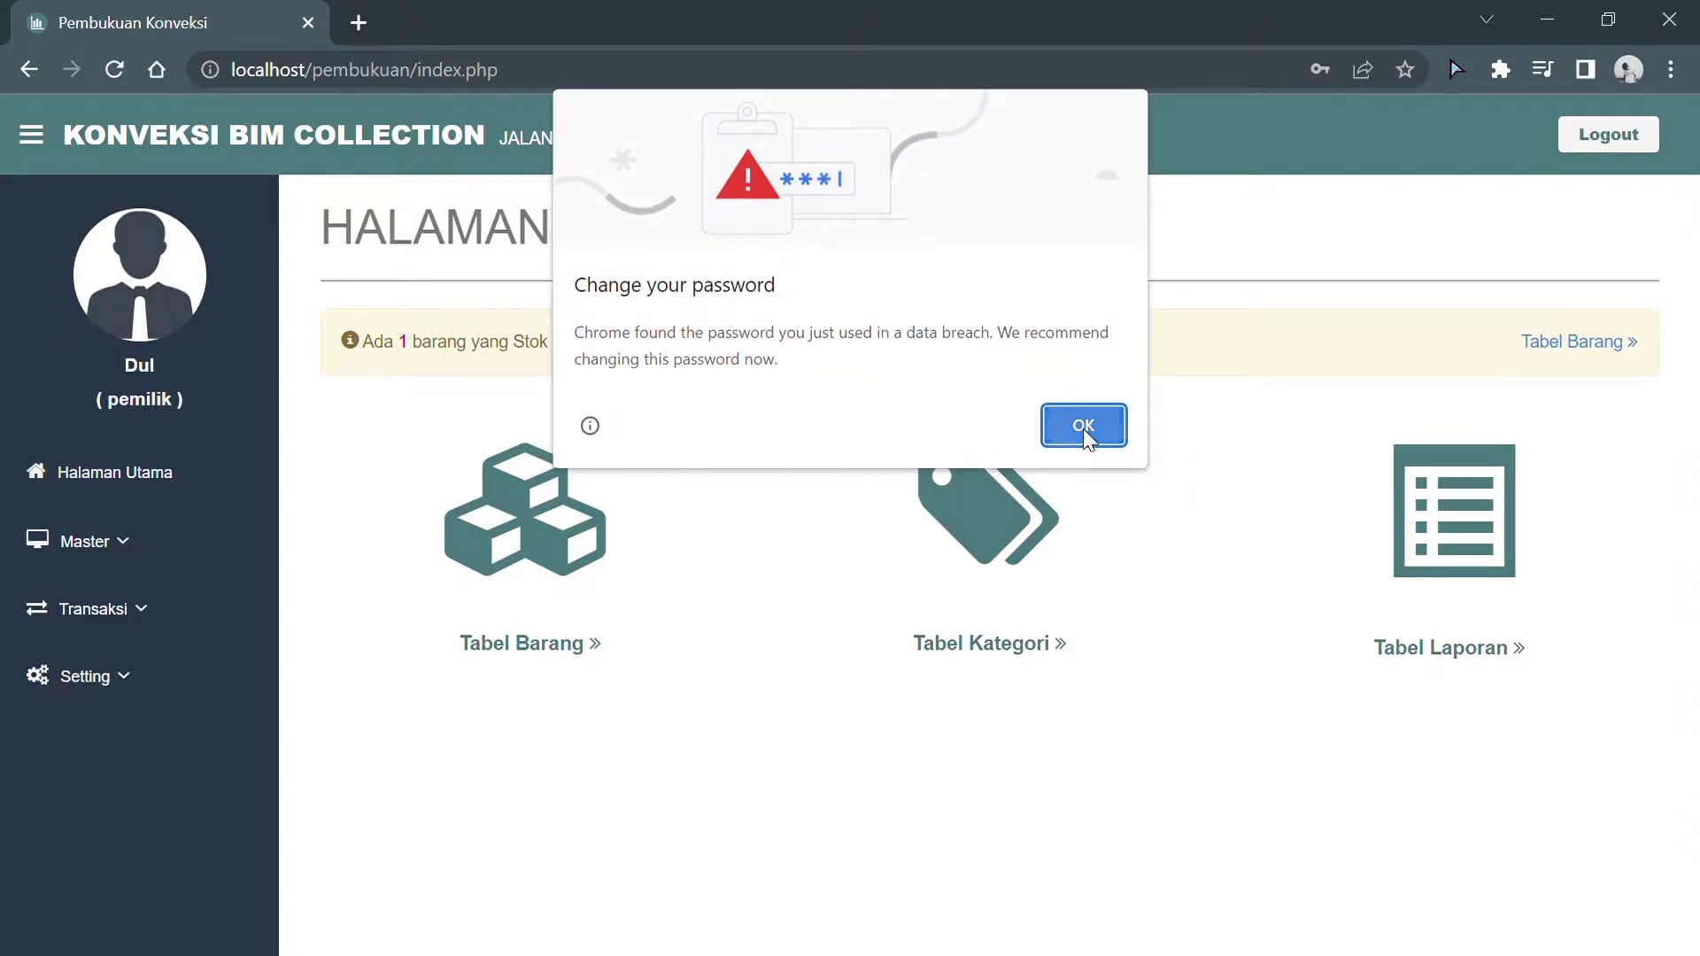
pyautogui.click(1083, 429)
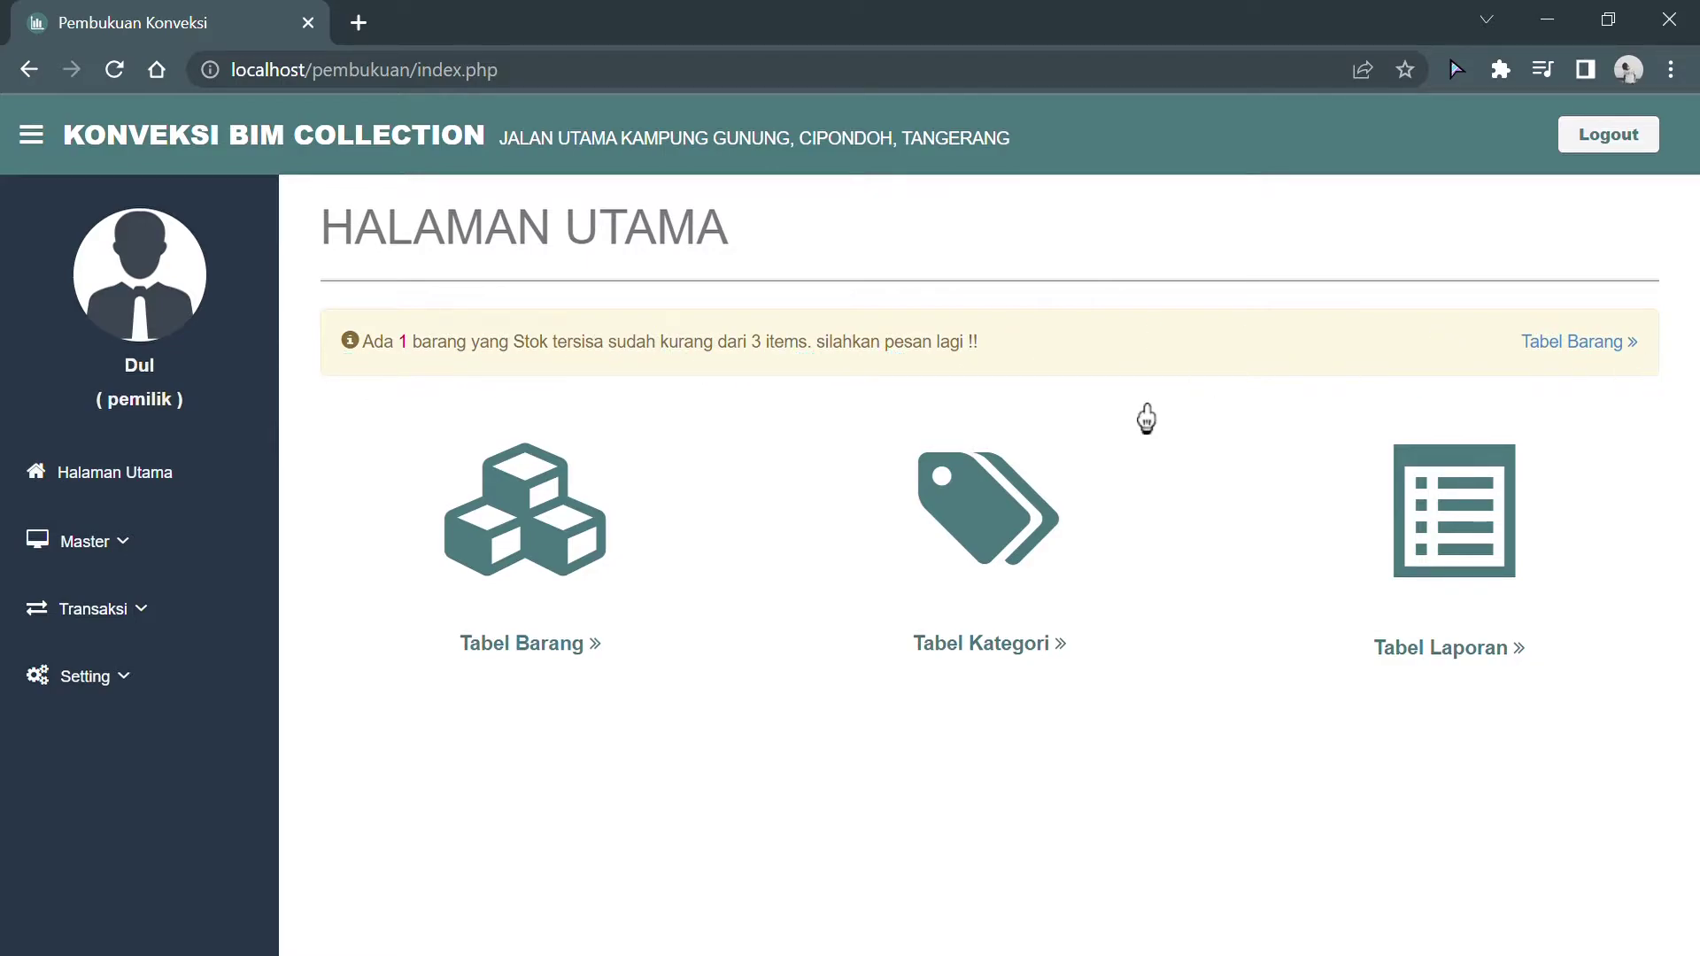
pyautogui.click(111, 545)
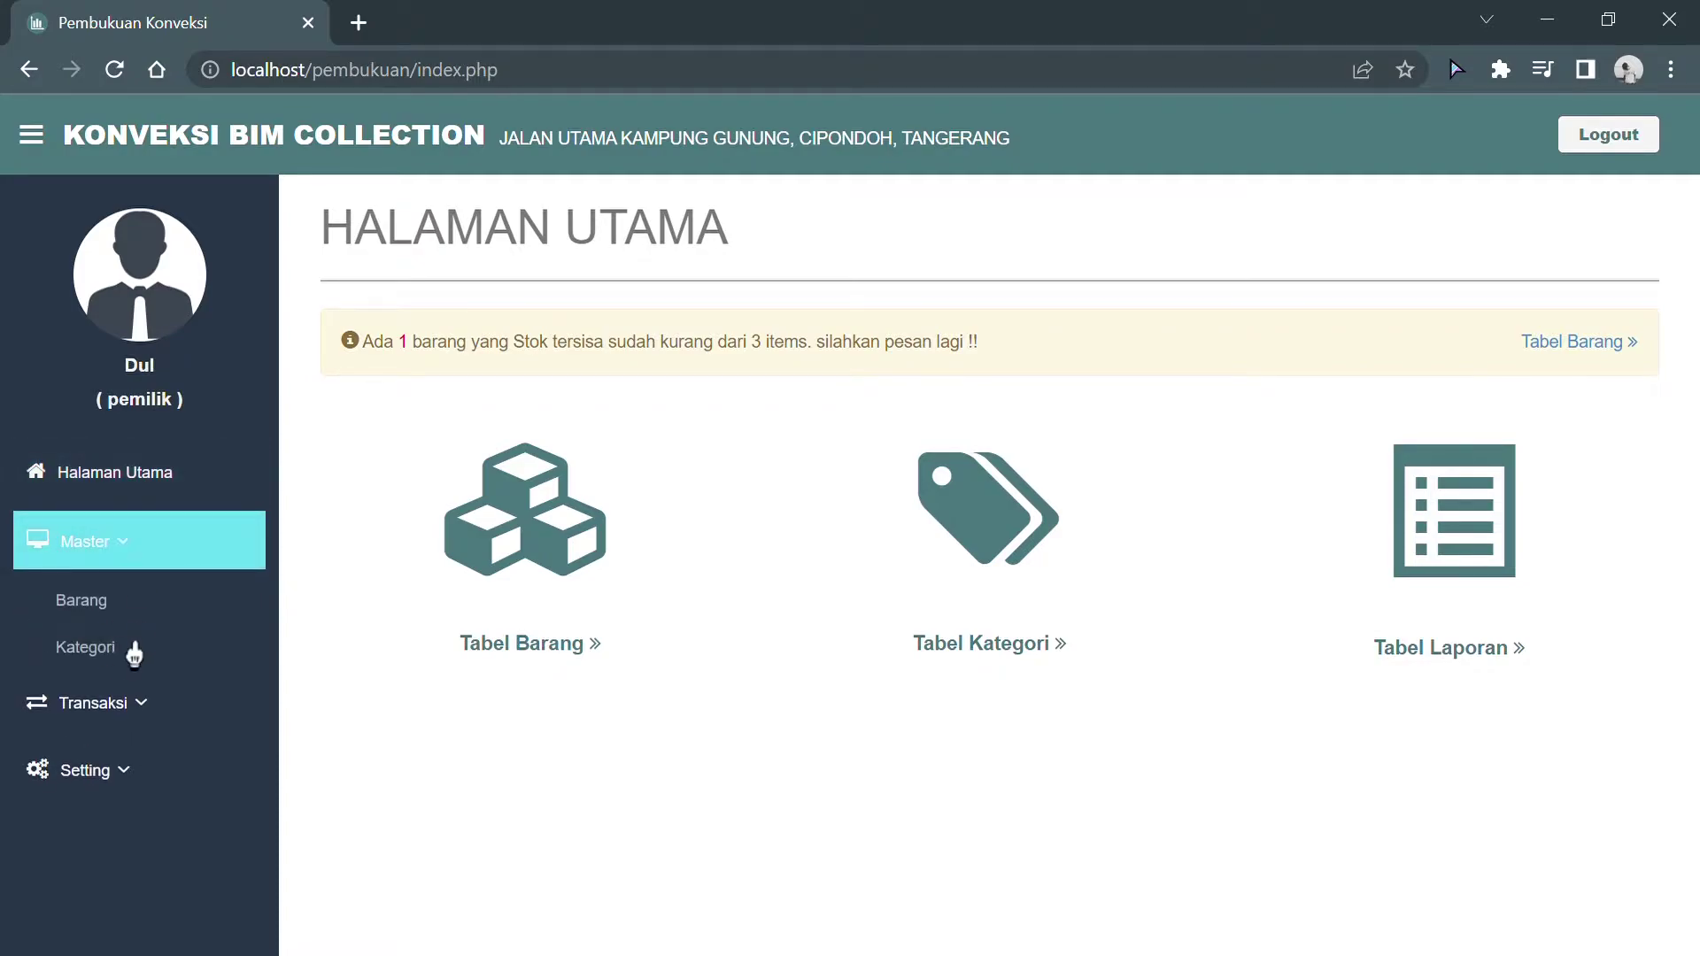
pyautogui.click(115, 726)
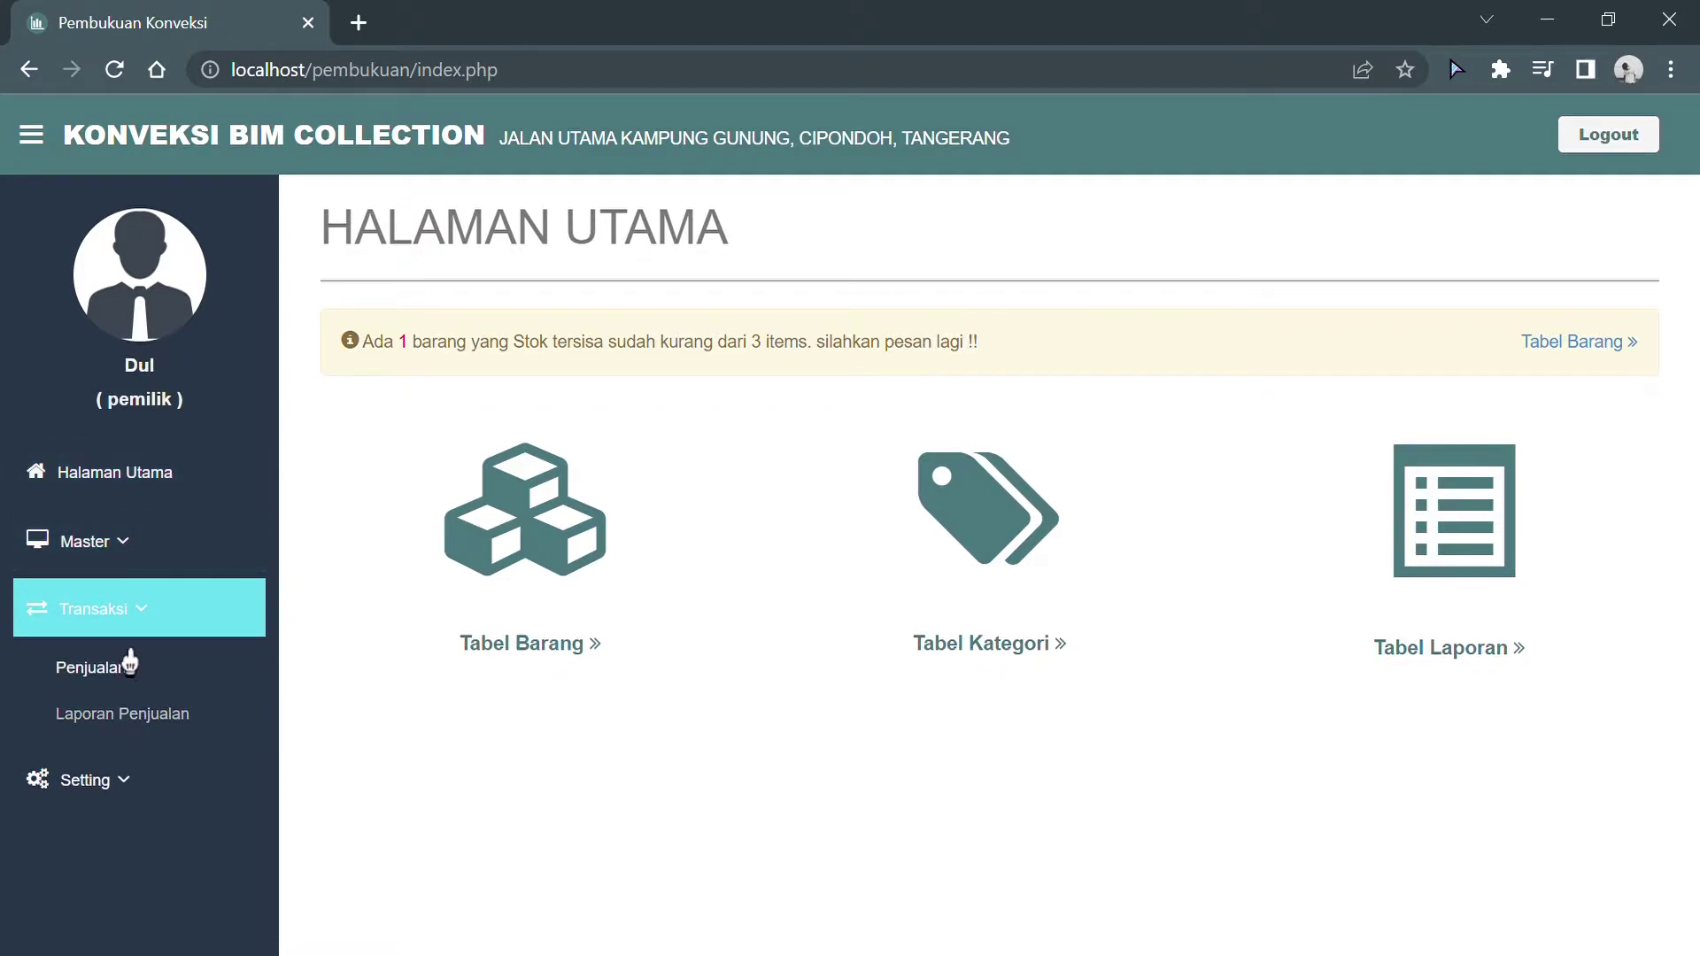
pyautogui.click(133, 779)
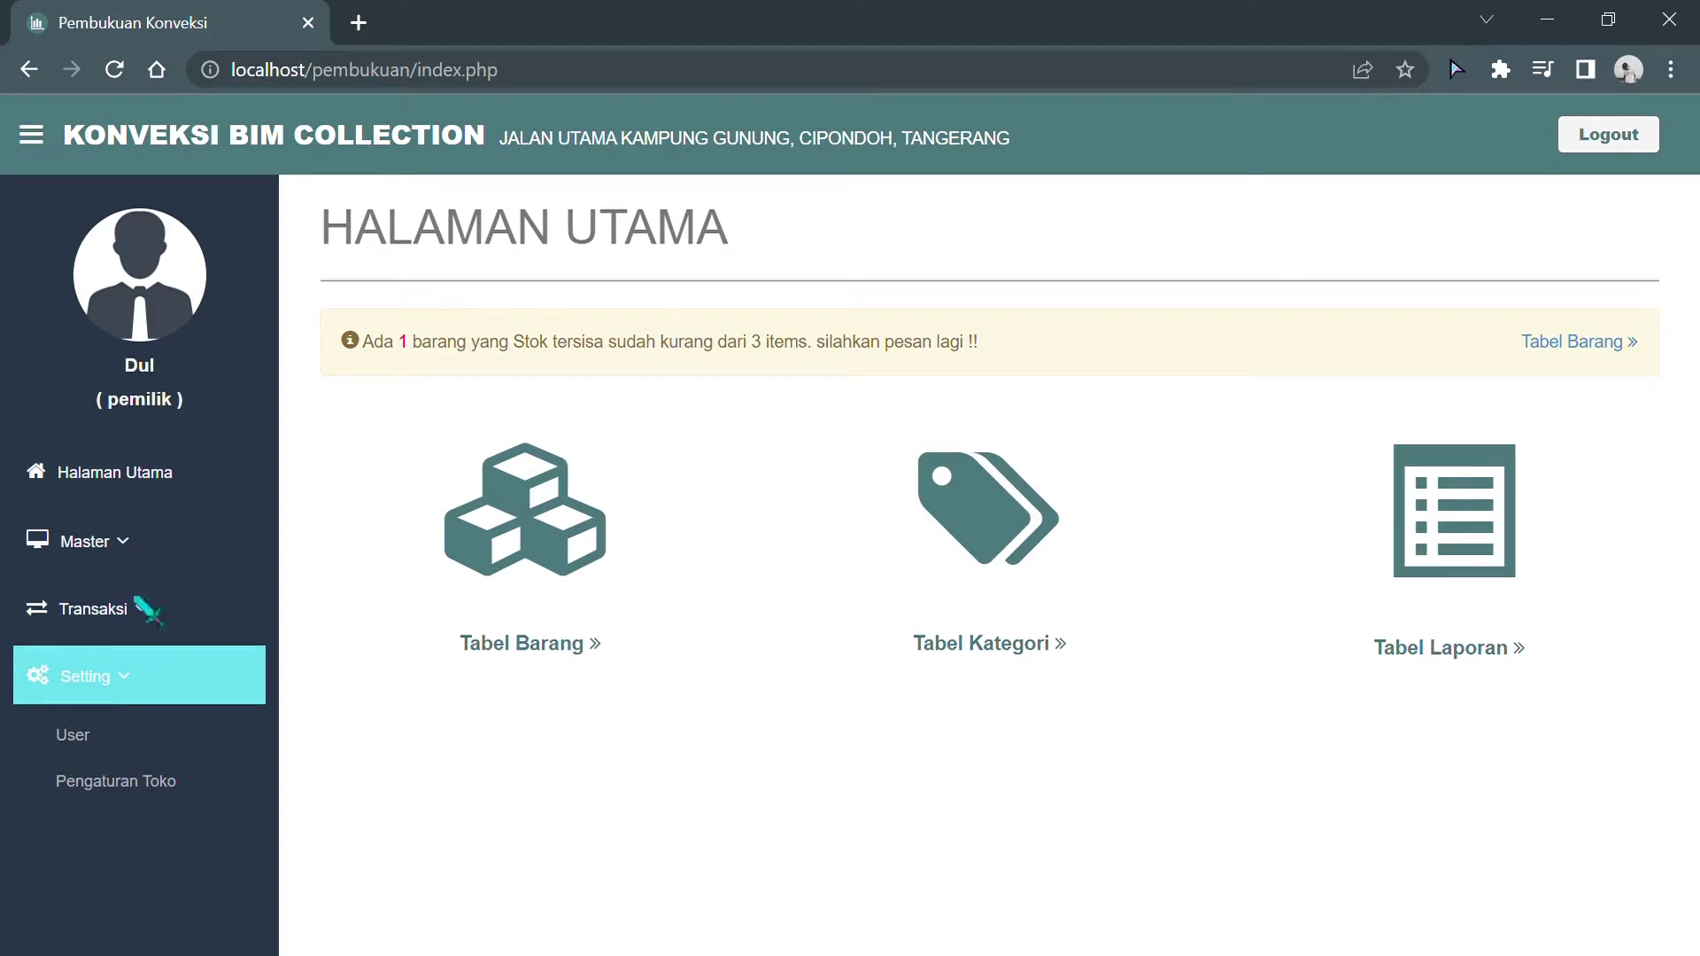
pyautogui.click(142, 678)
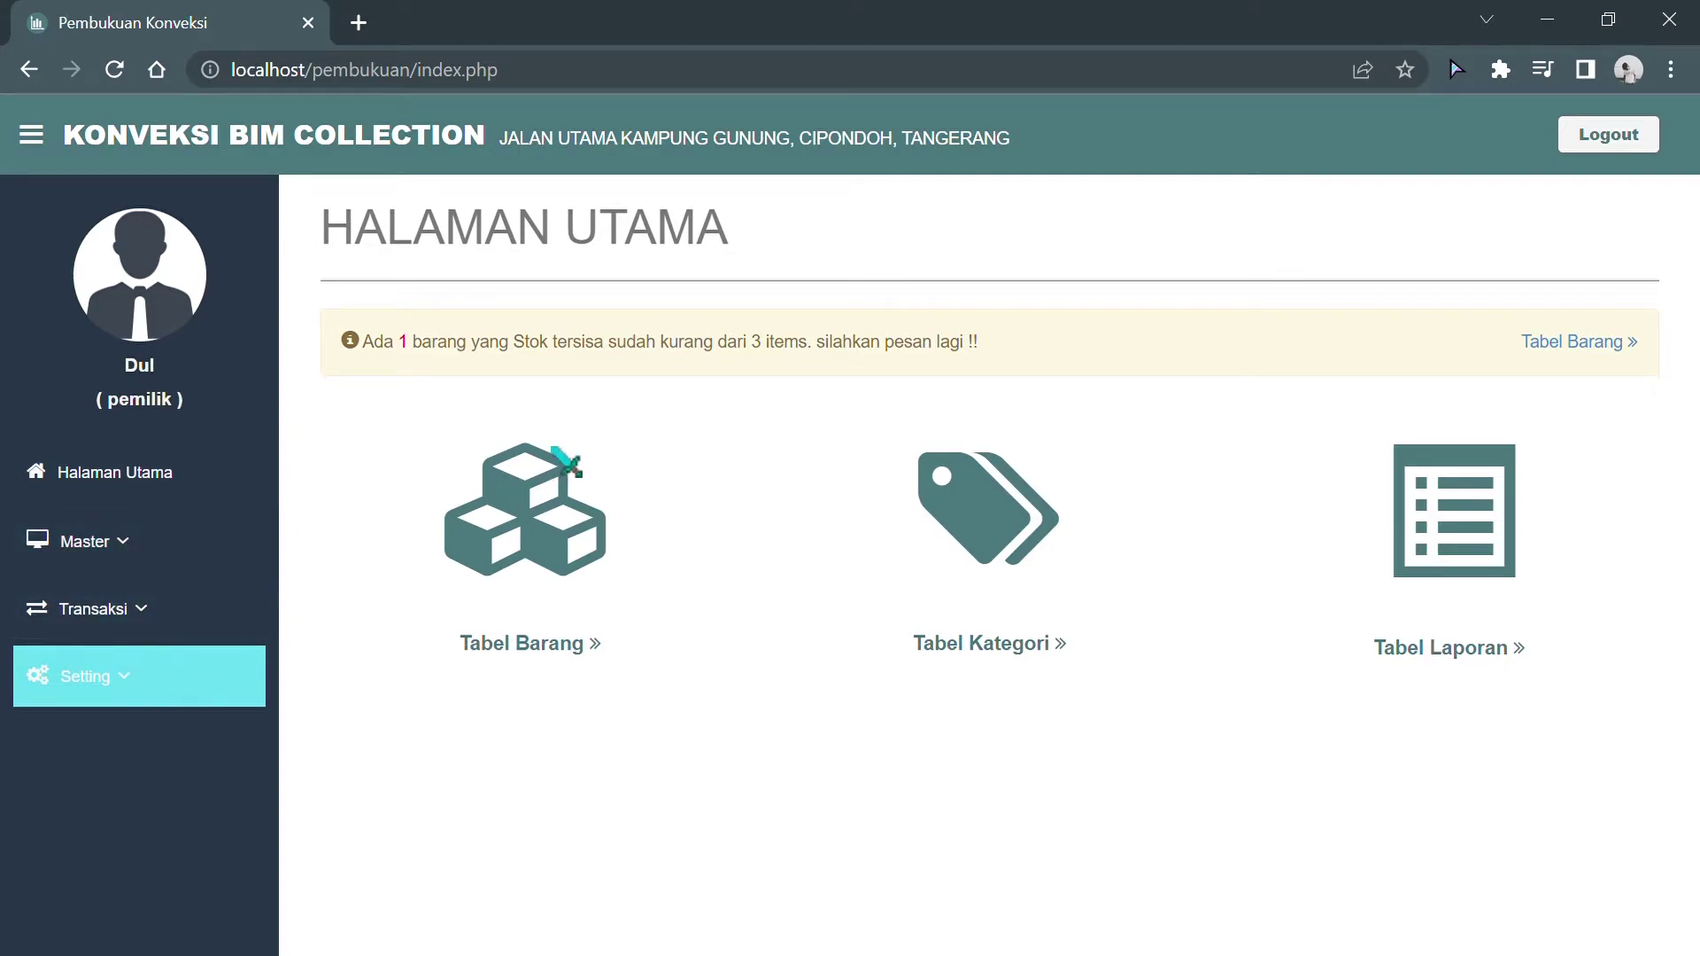
# Open the Kategori master data and review the category list with its add, edit and delete options
pyautogui.click(88, 542)
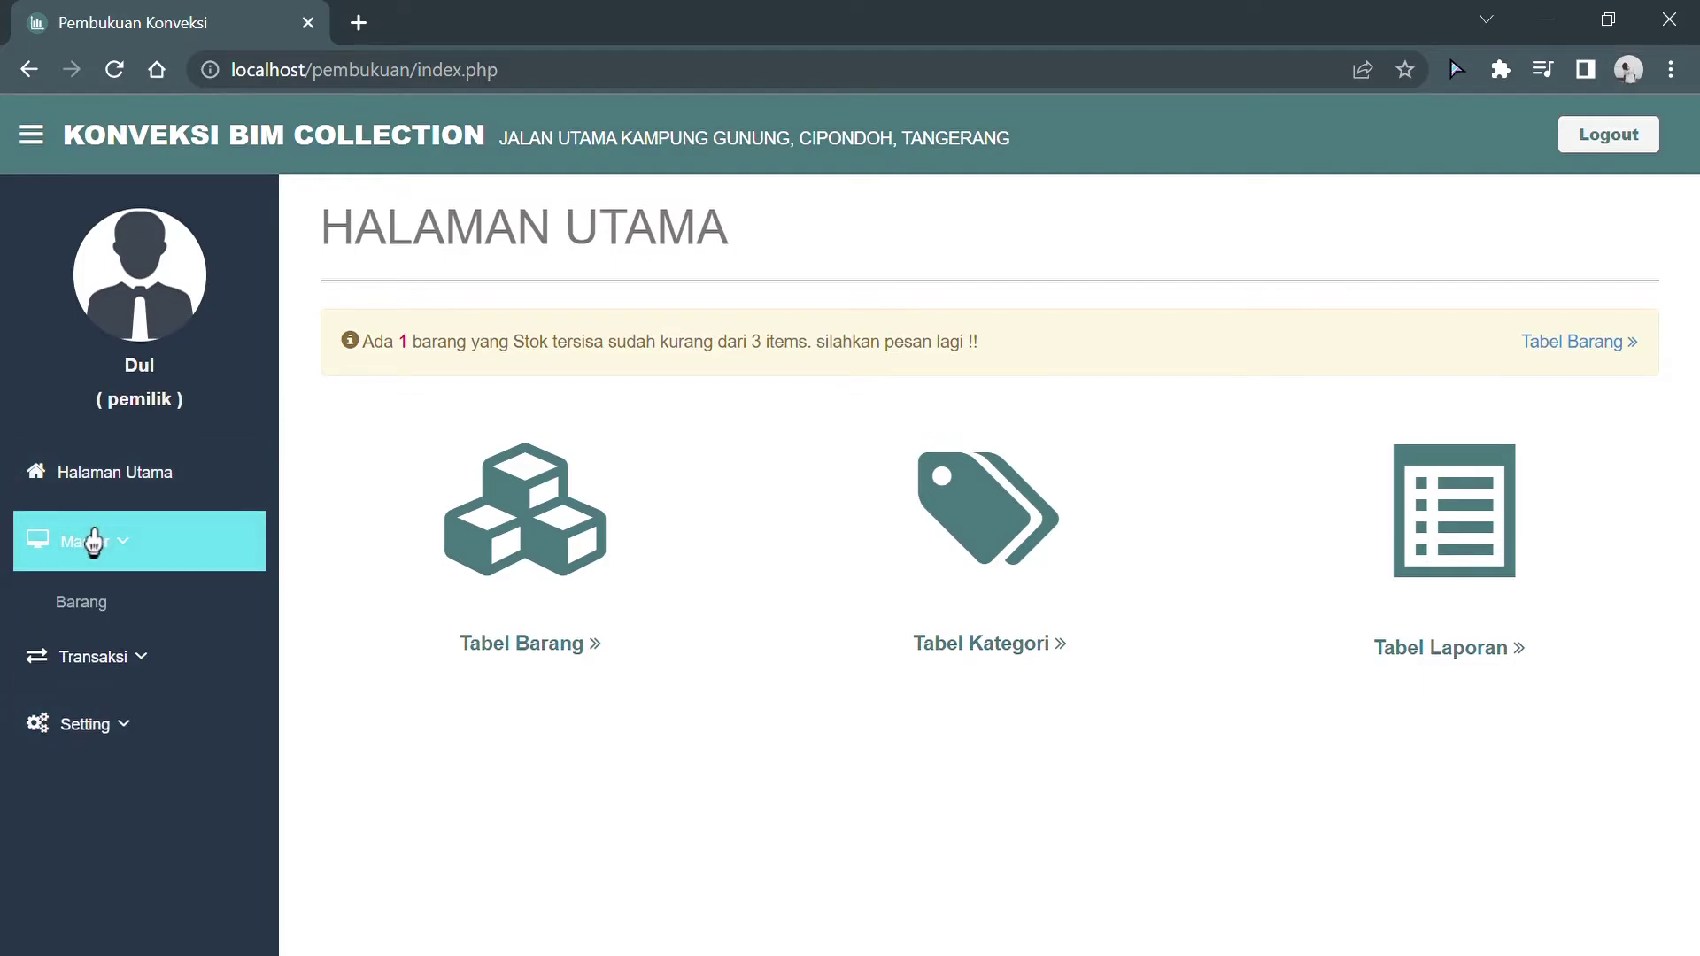
pyautogui.click(108, 653)
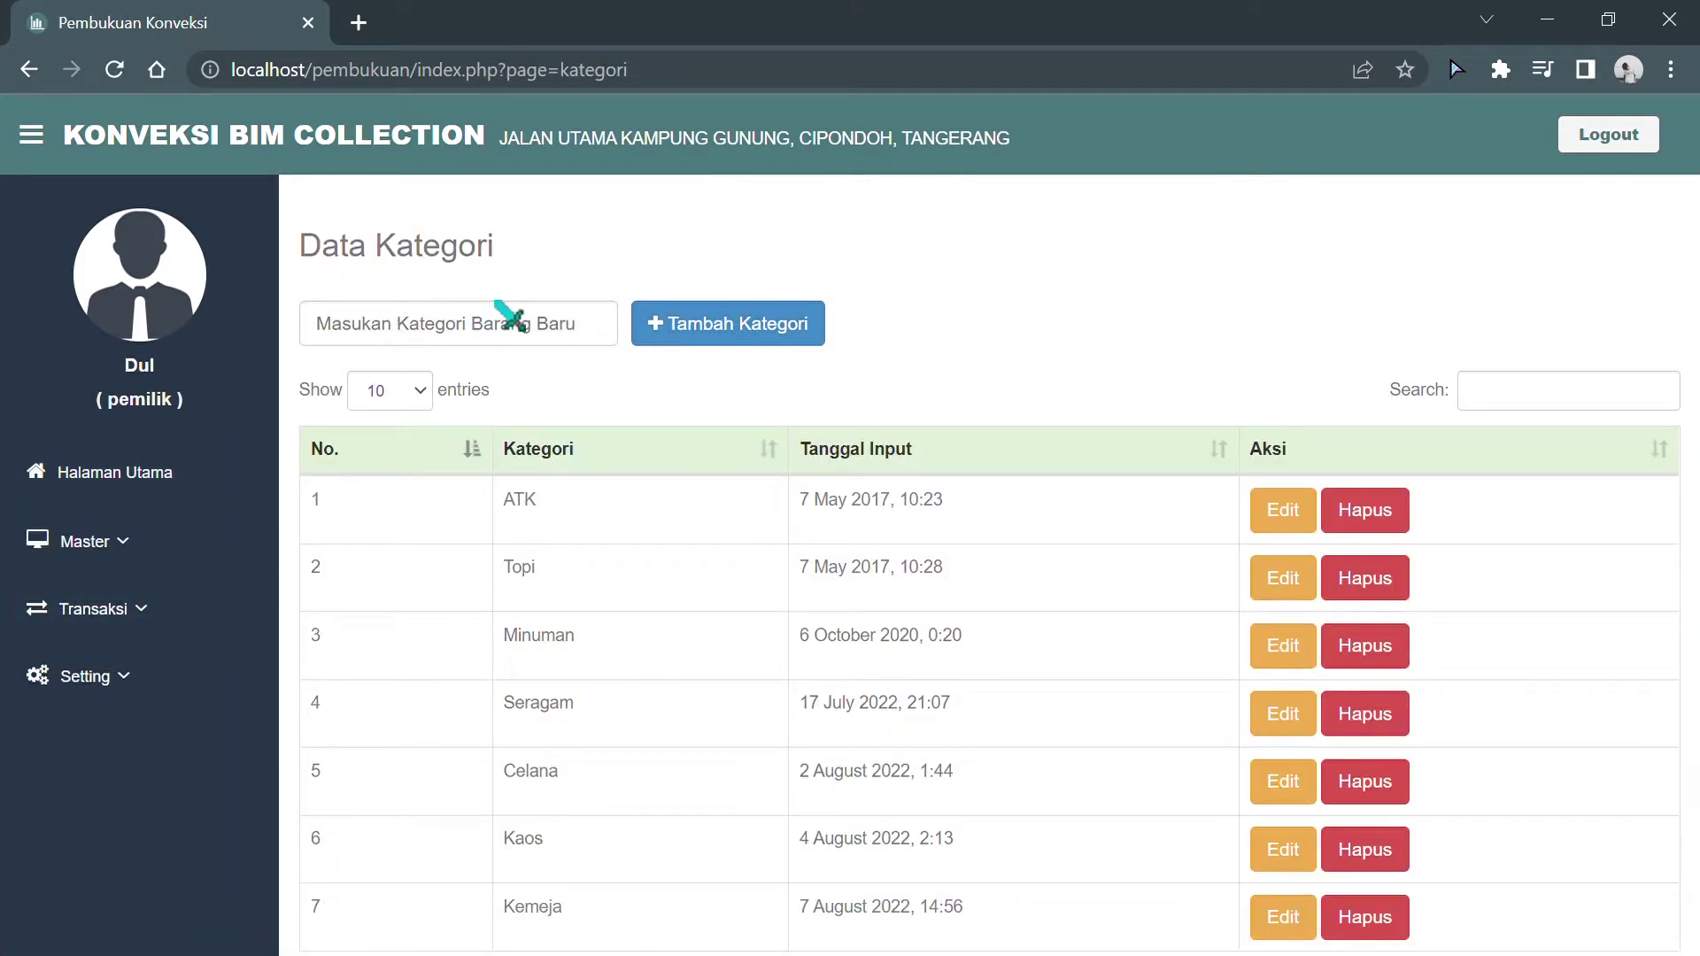
pyautogui.click(525, 328)
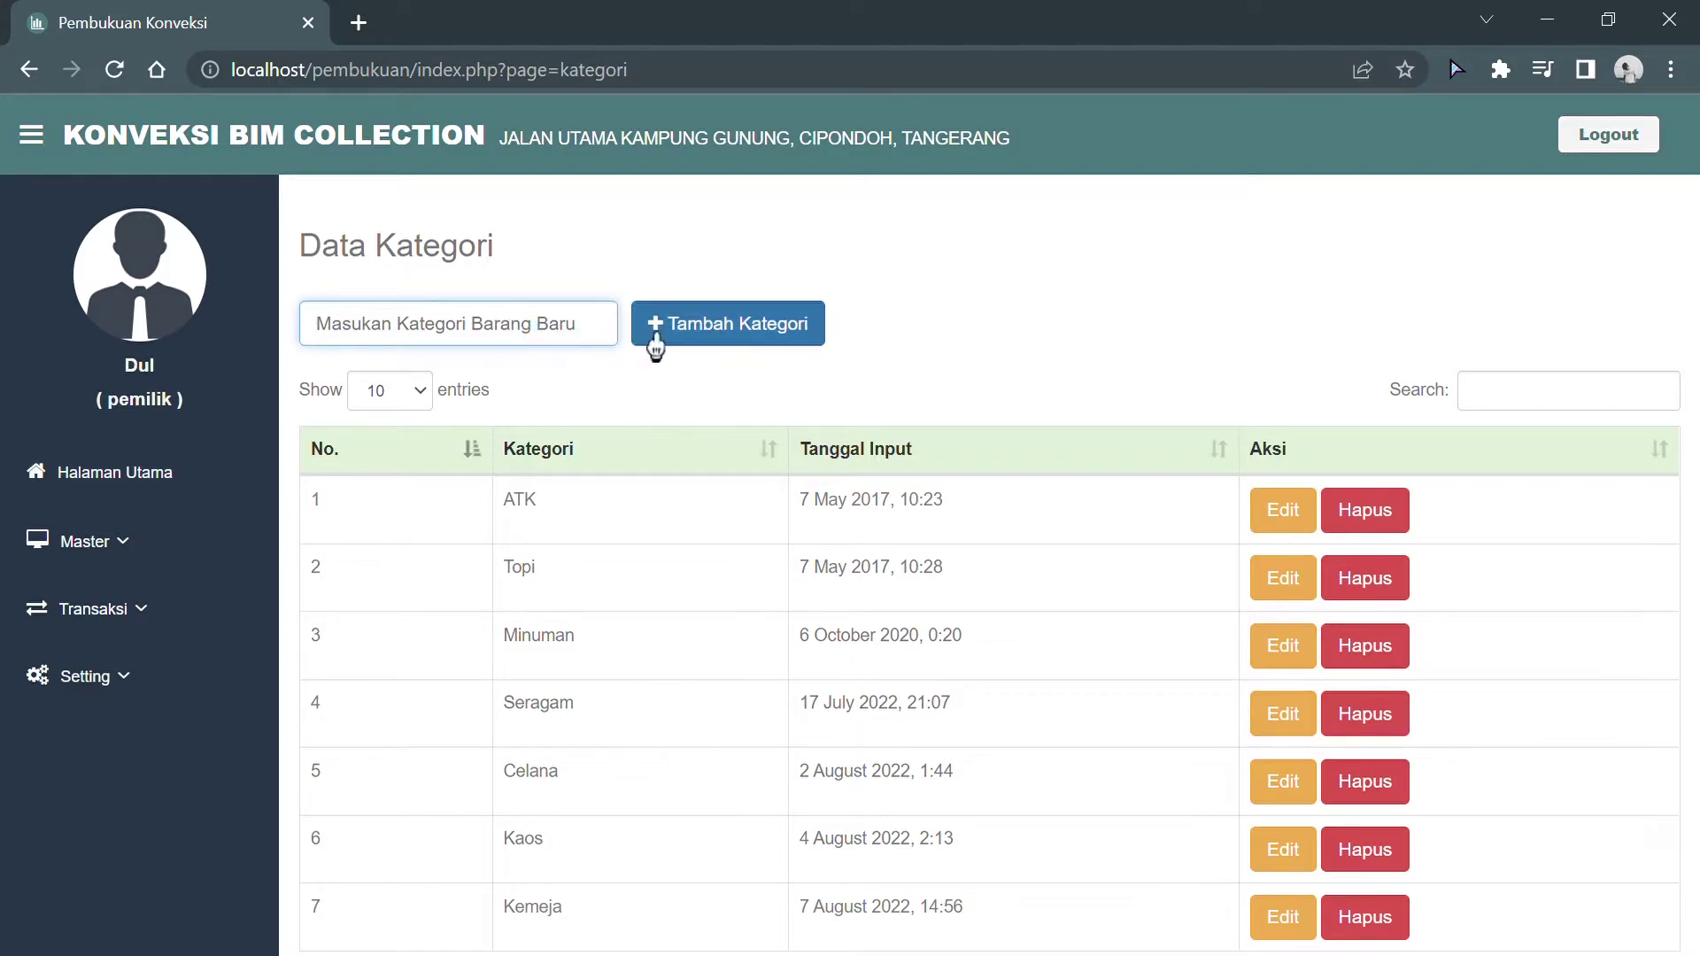
pyautogui.scroll(-3, 934, 397)
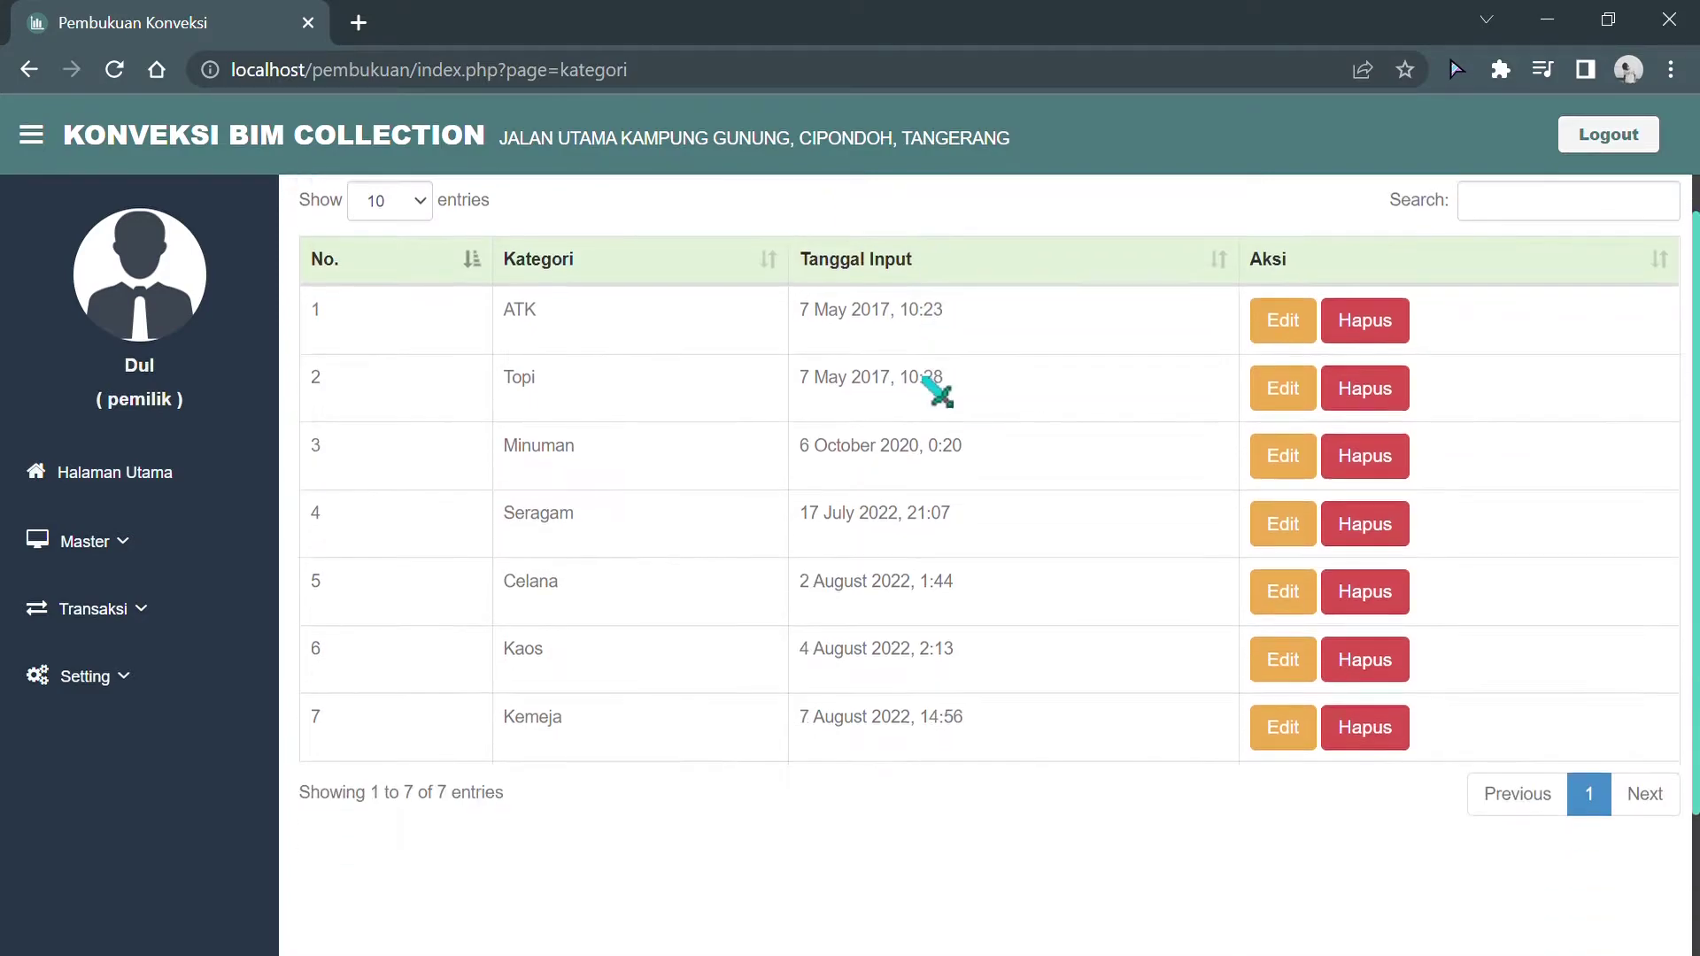
pyautogui.scroll(2, 874, 335)
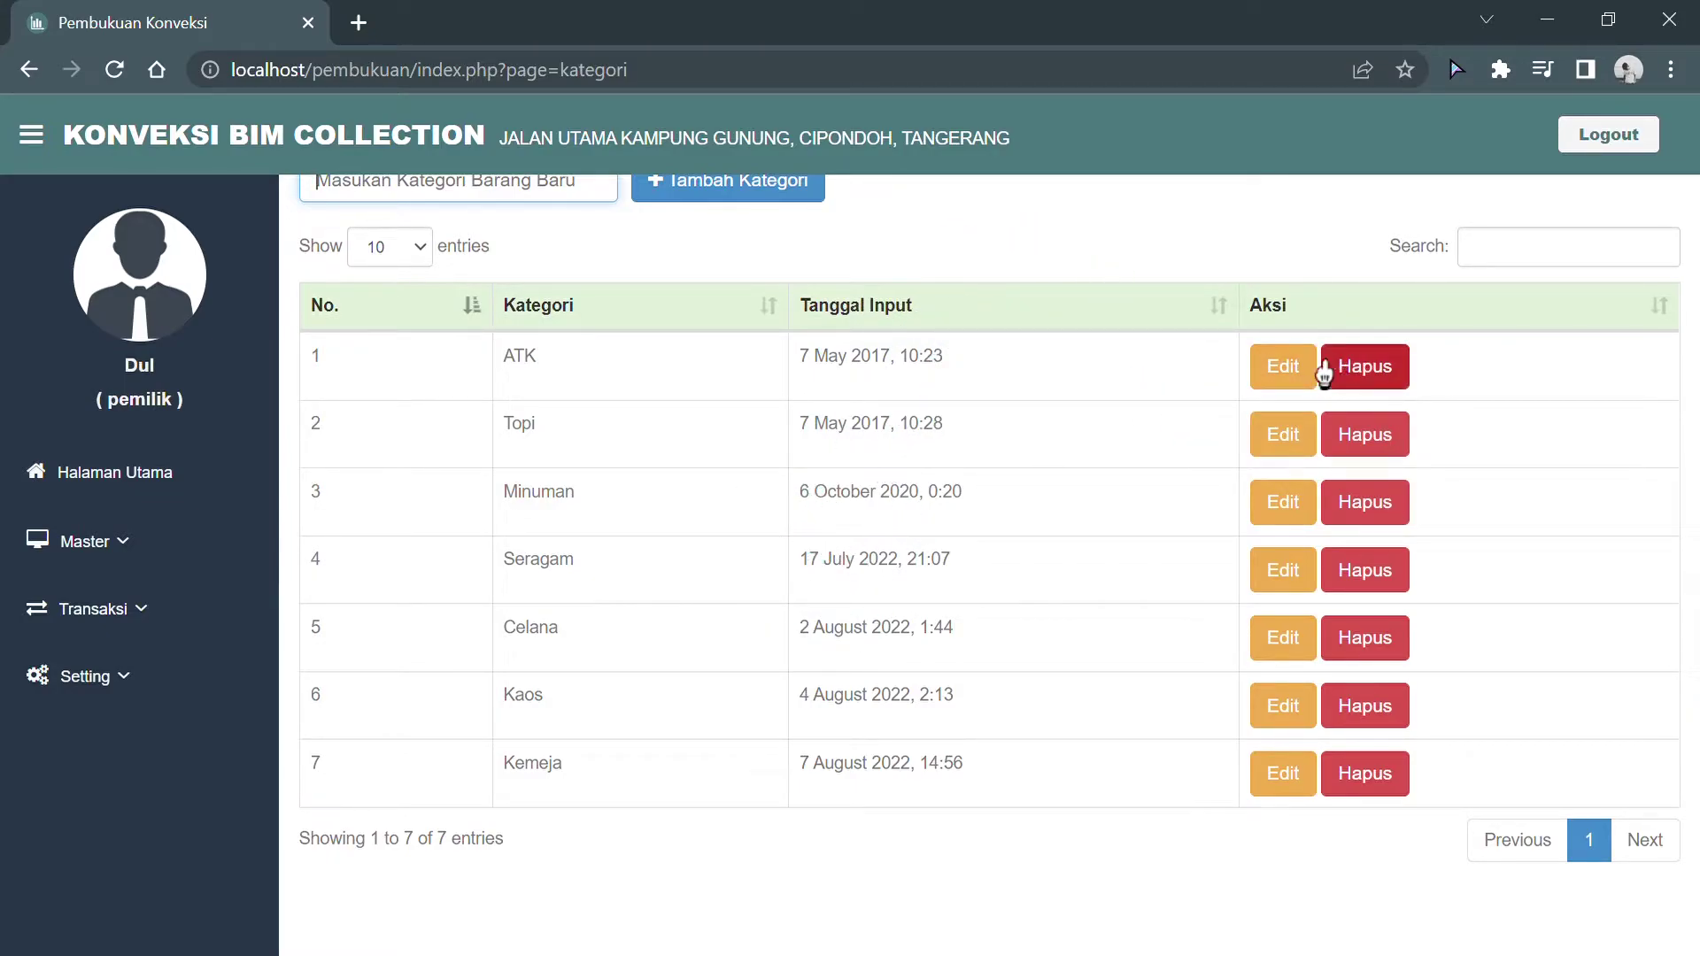
# Open the Barang master data and look through the item table's stock, prices and available actions
pyautogui.click(66, 562)
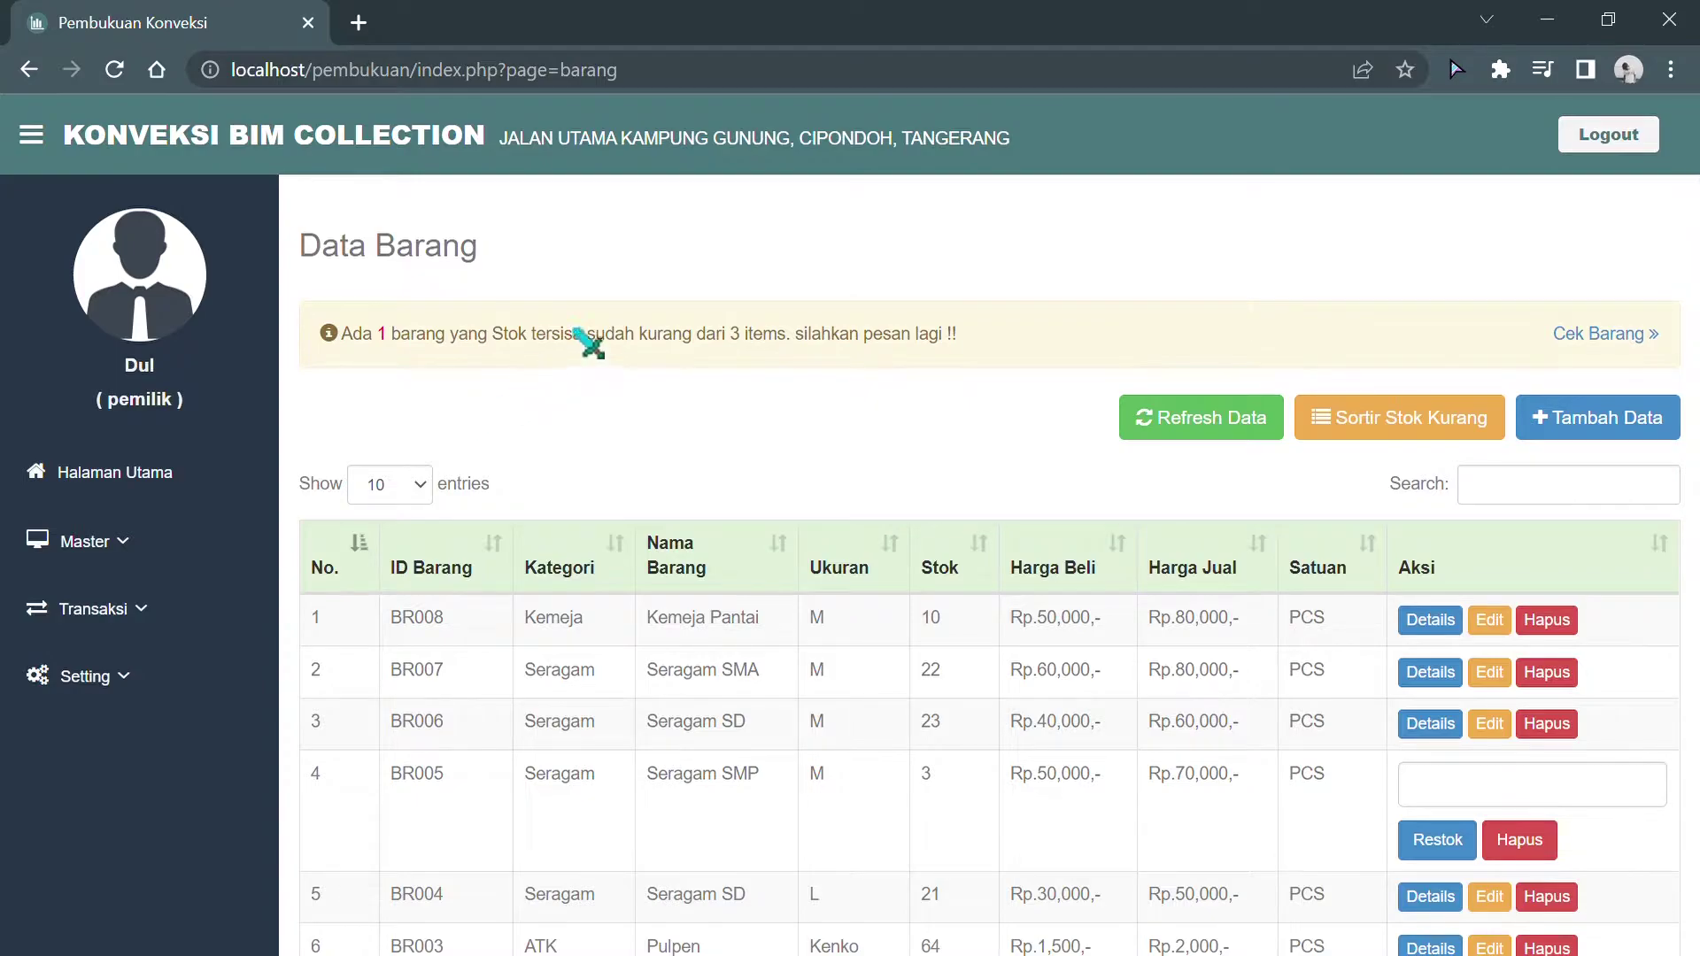
pyautogui.scroll(-3, 611, 503)
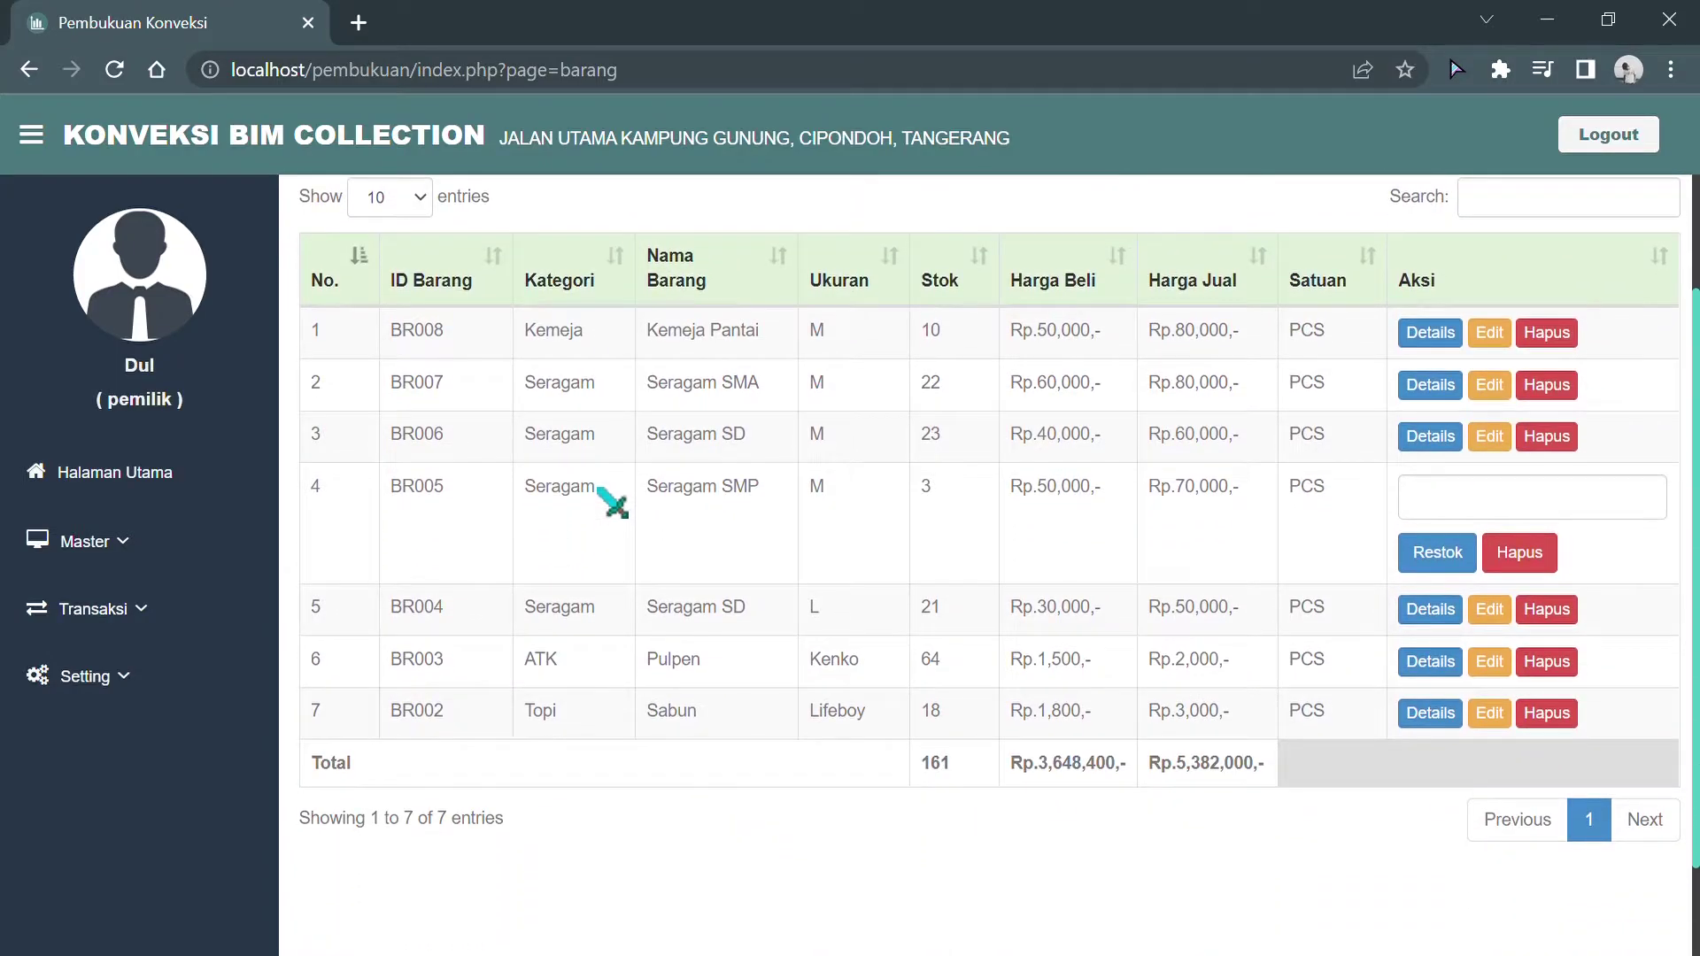
pyautogui.scroll(1, 609, 532)
pyautogui.scroll(-2, 607, 500)
pyautogui.scroll(2, 1142, 483)
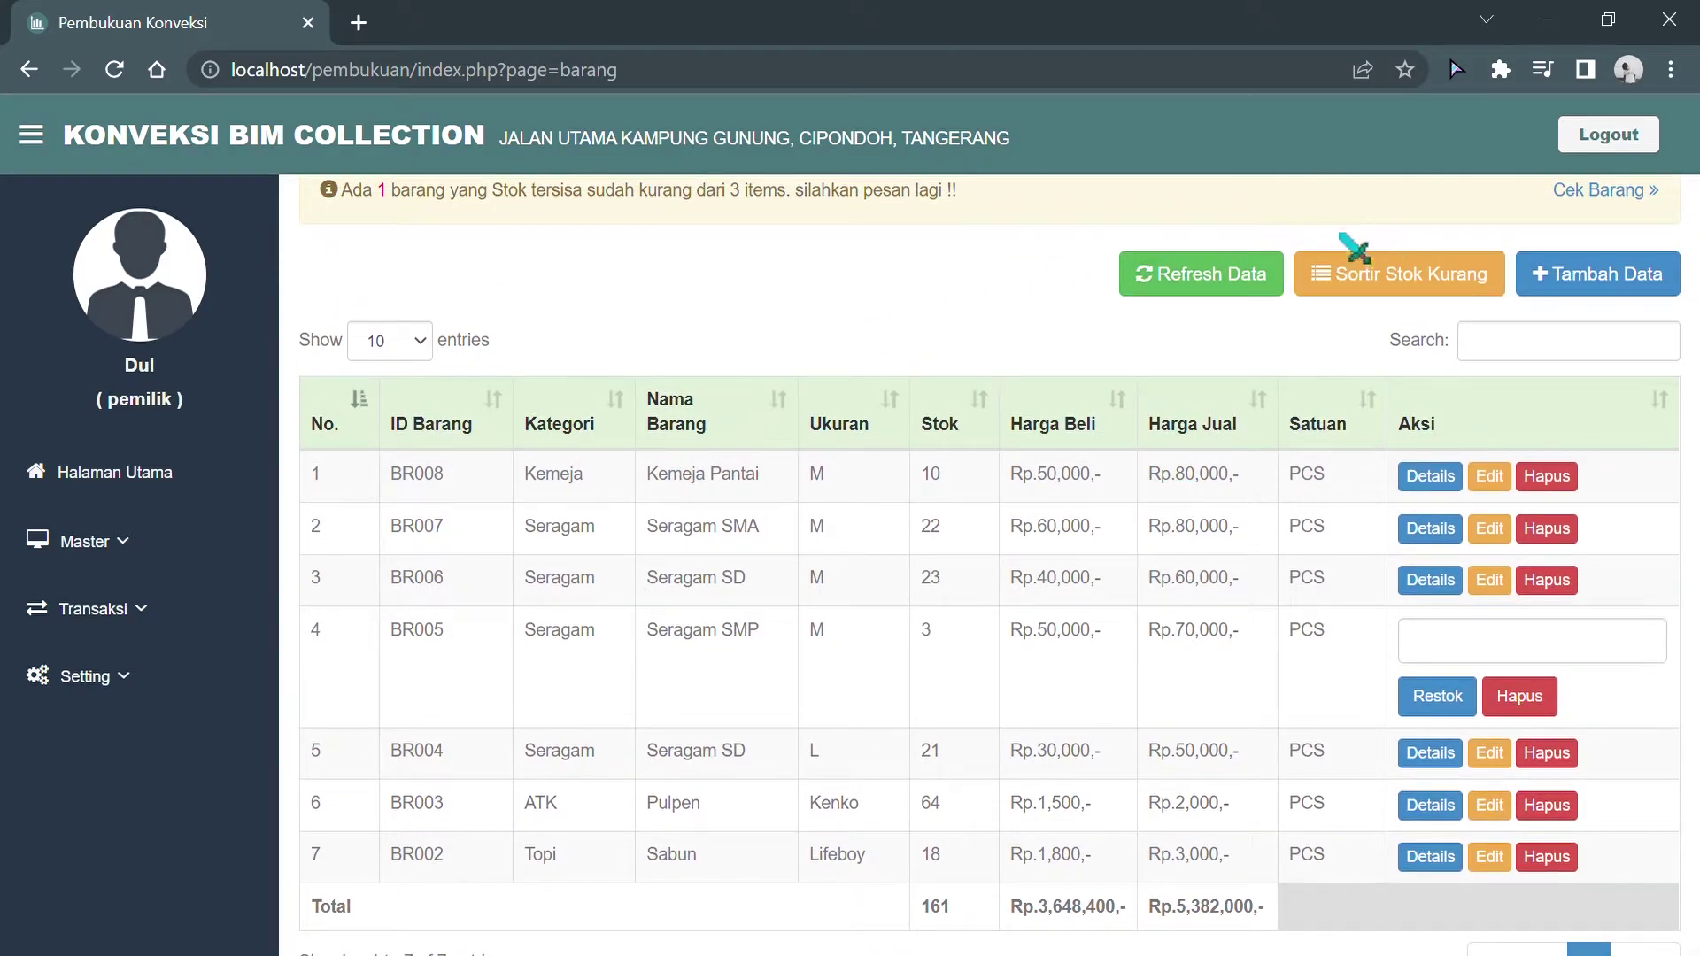
# Inspect the add-item form, including its Kategori and Satuan Barang choices, and close it without inserting data
pyautogui.click(1569, 282)
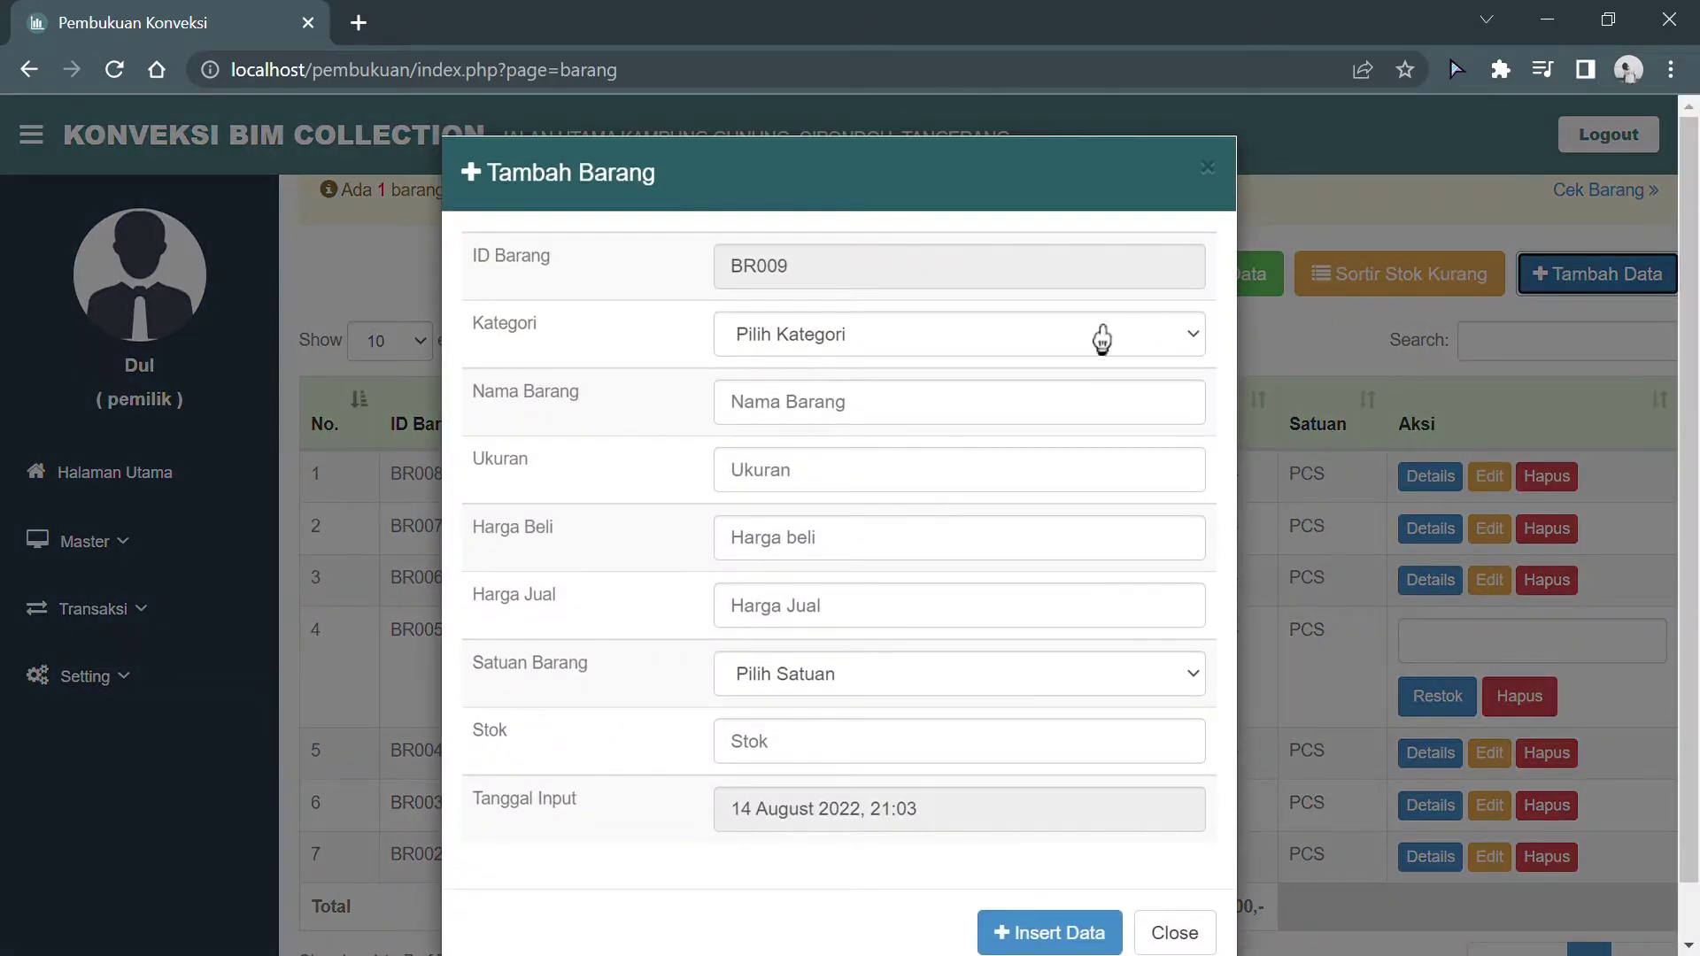
pyautogui.click(877, 340)
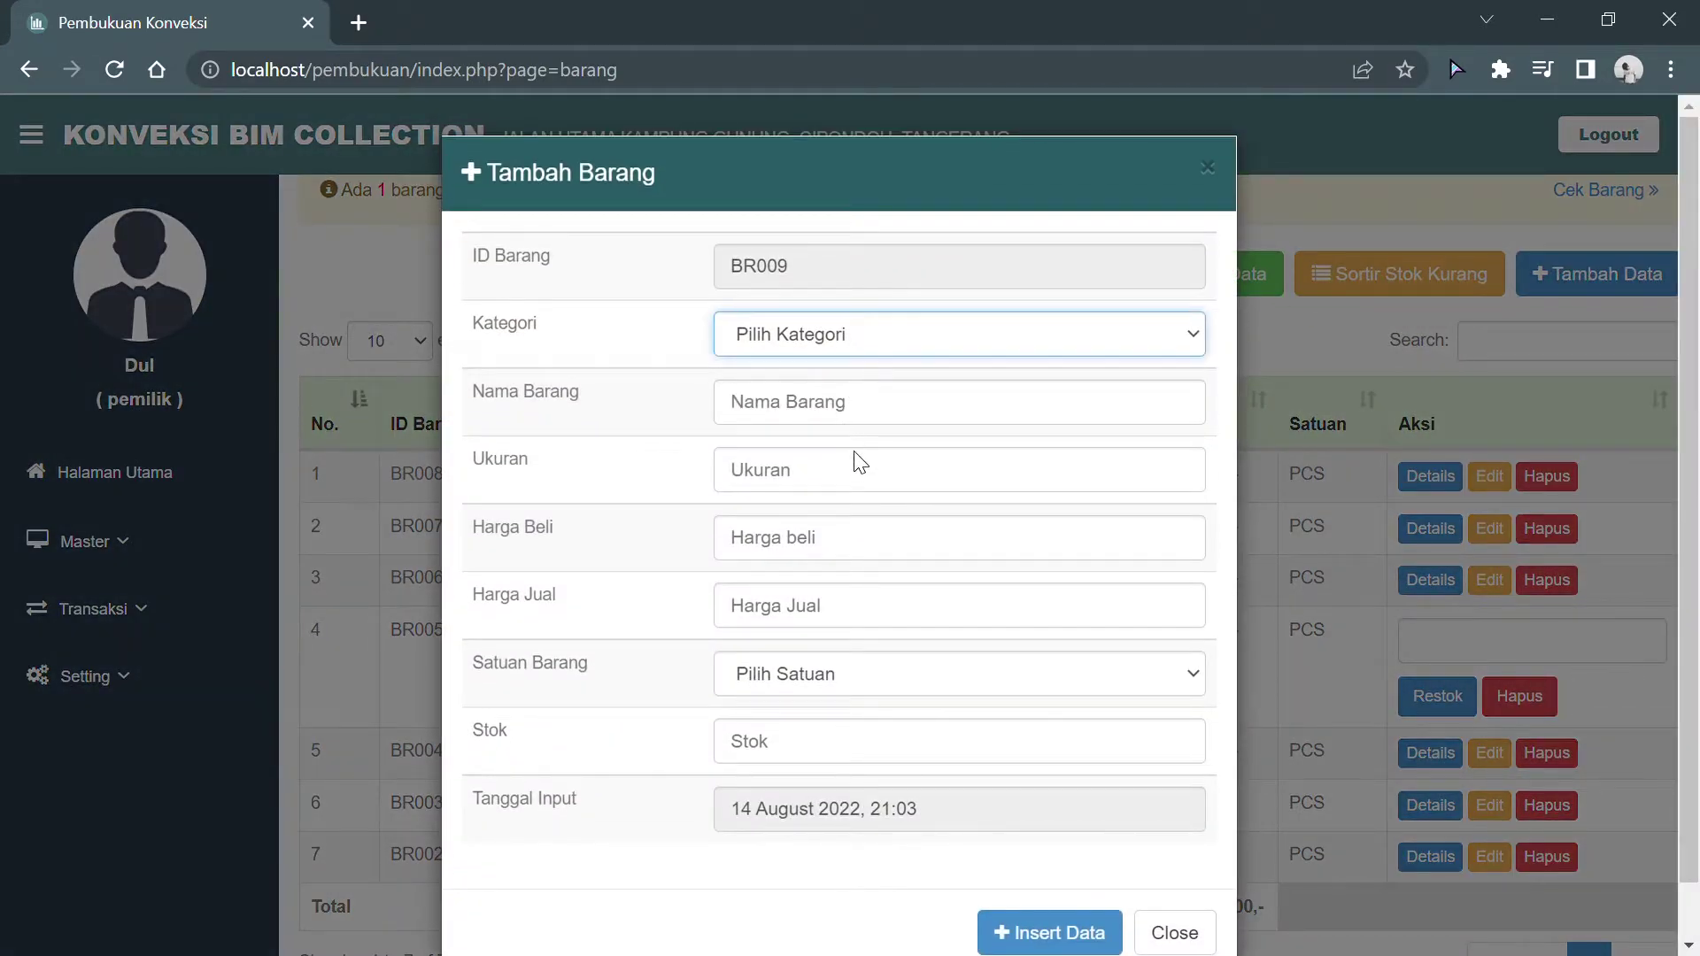
pyautogui.click(670, 506)
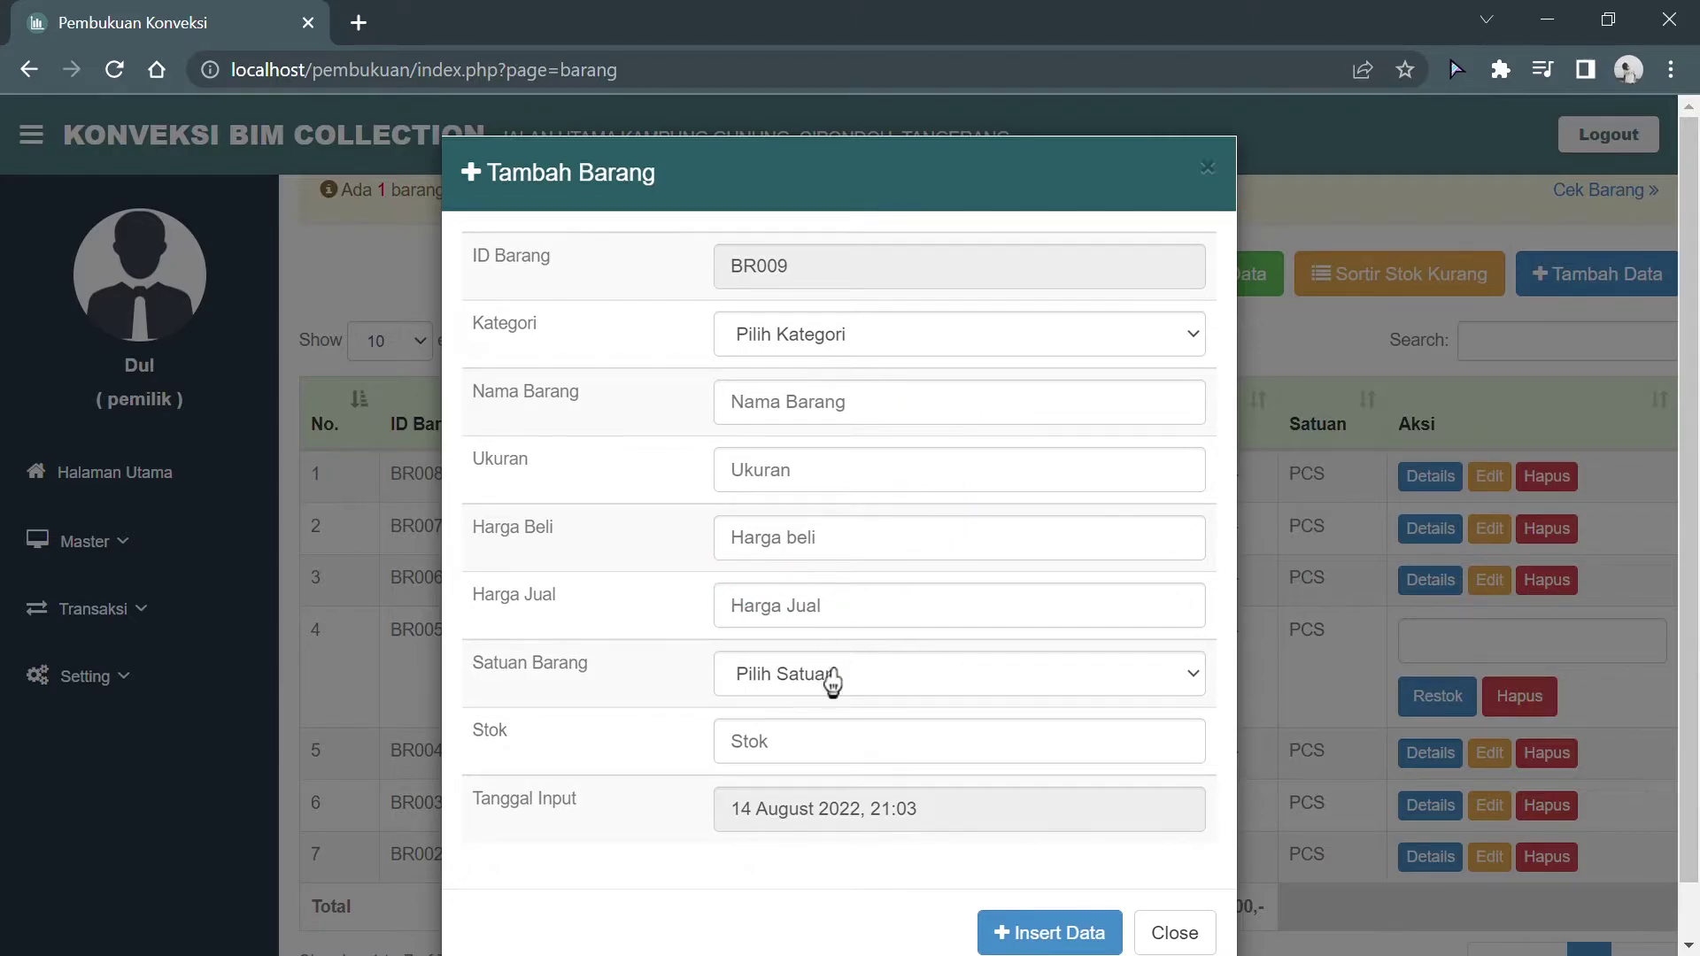
pyautogui.click(996, 673)
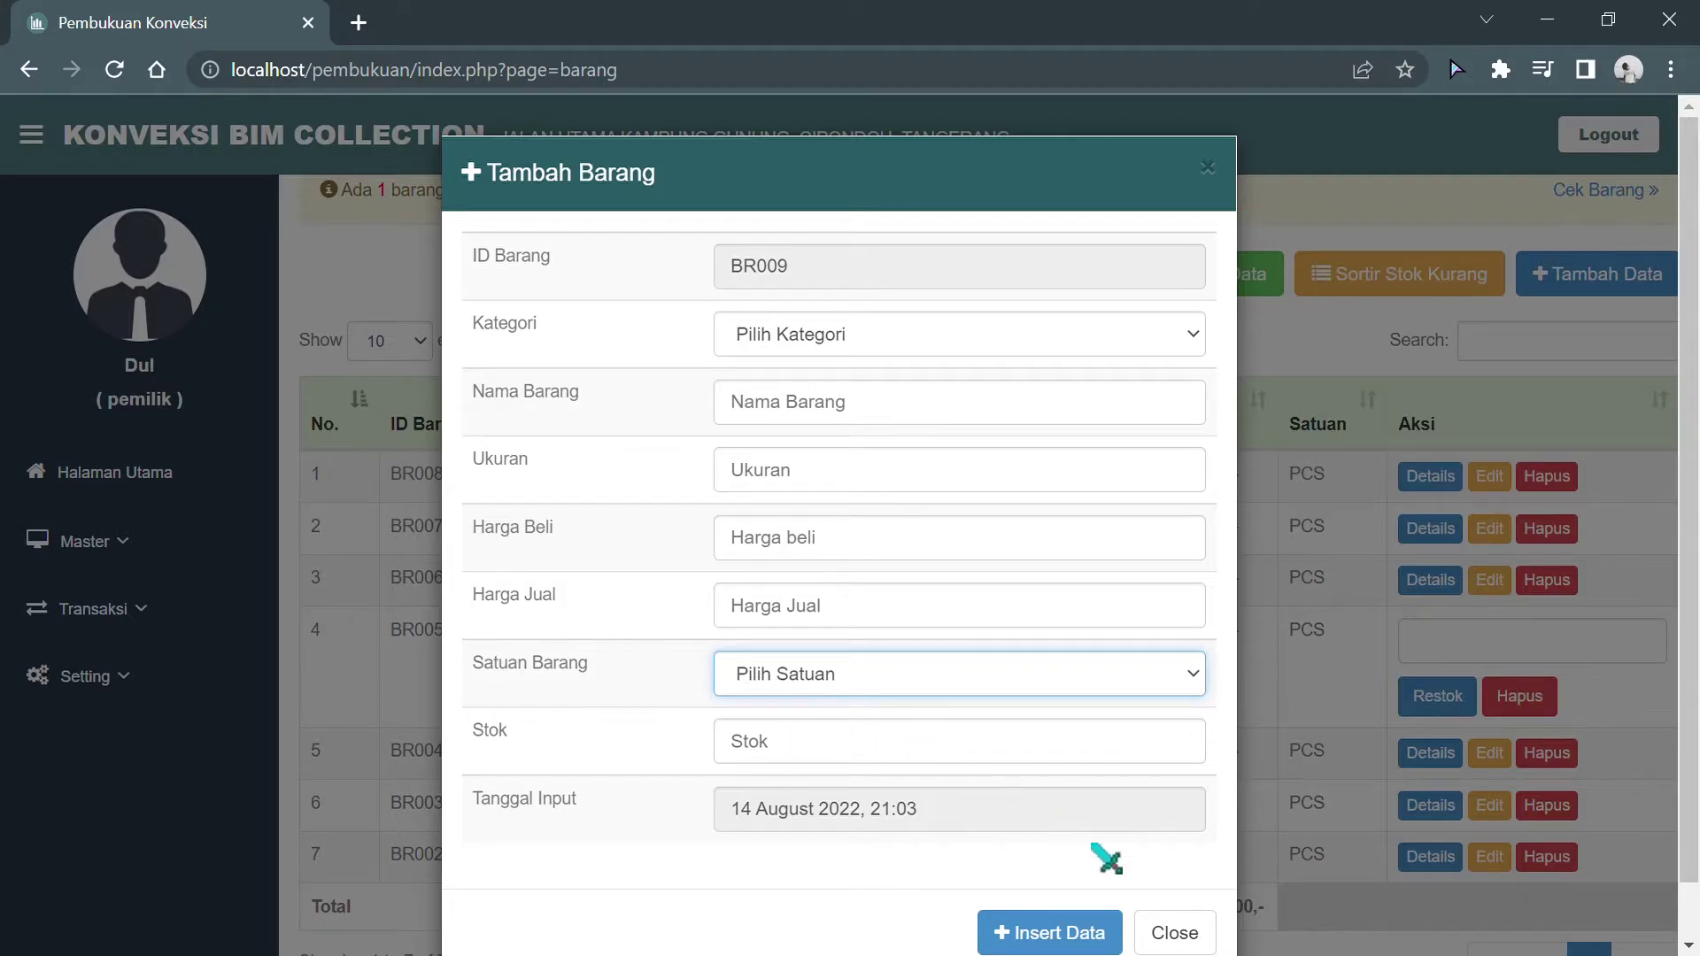
pyautogui.click(1169, 933)
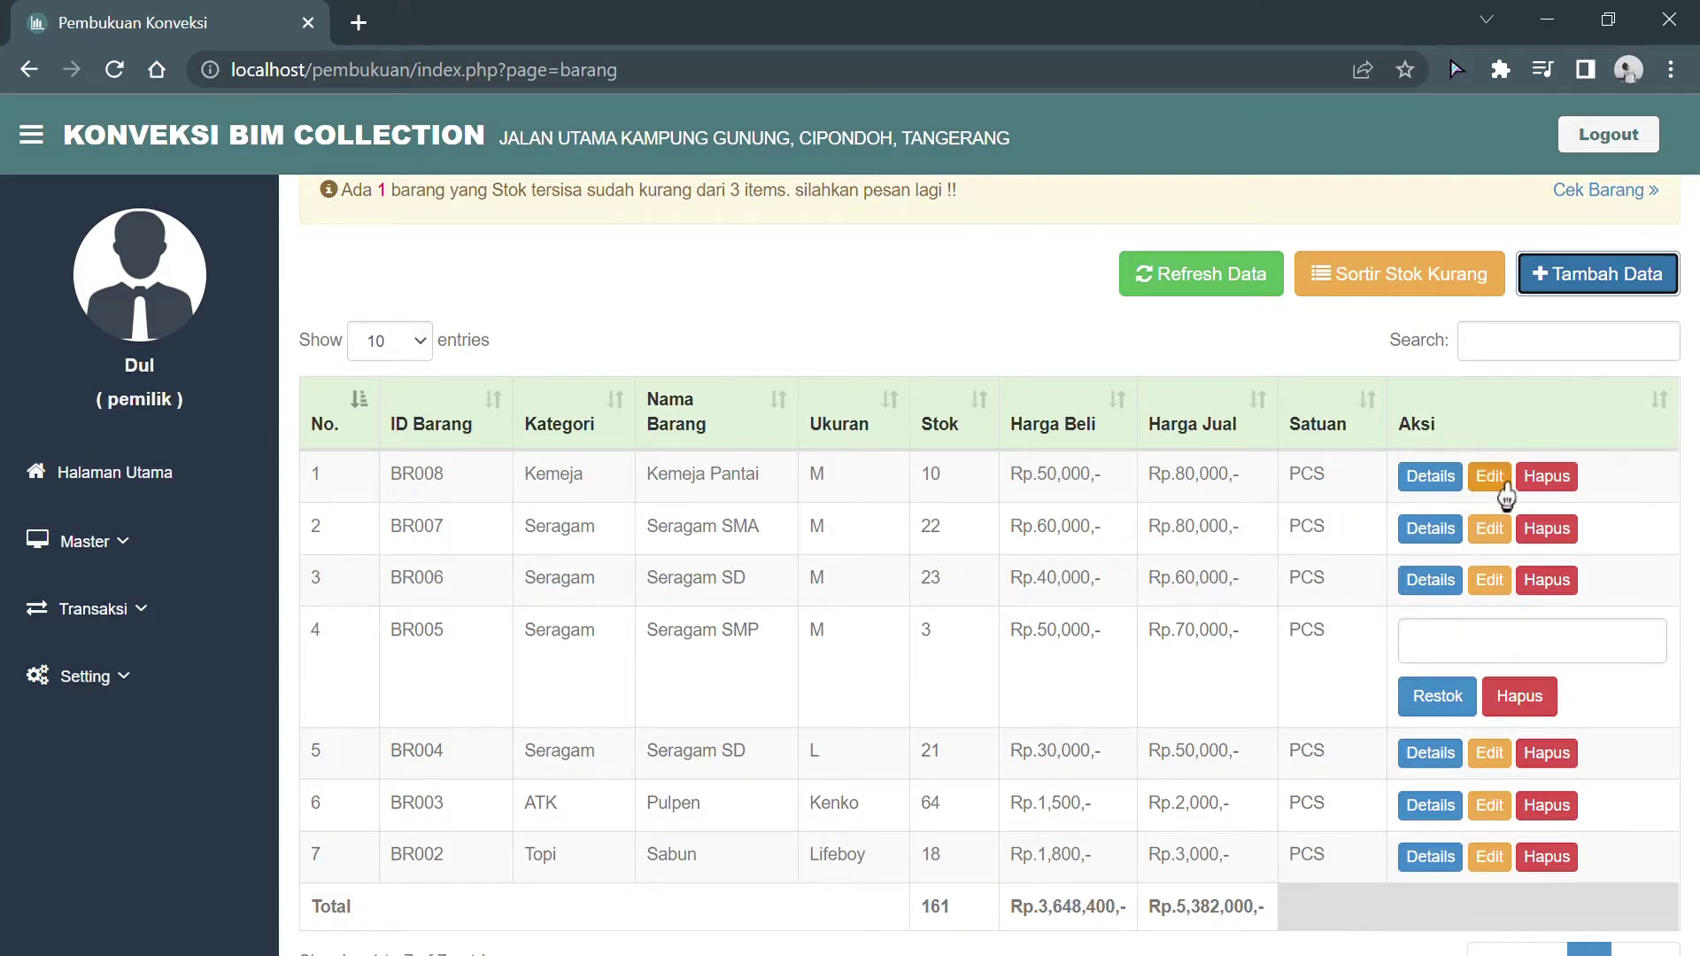
# Open the Penjualan transaction page and reset the transaction form to empty its item list
pyautogui.click(89, 609)
pyautogui.click(111, 666)
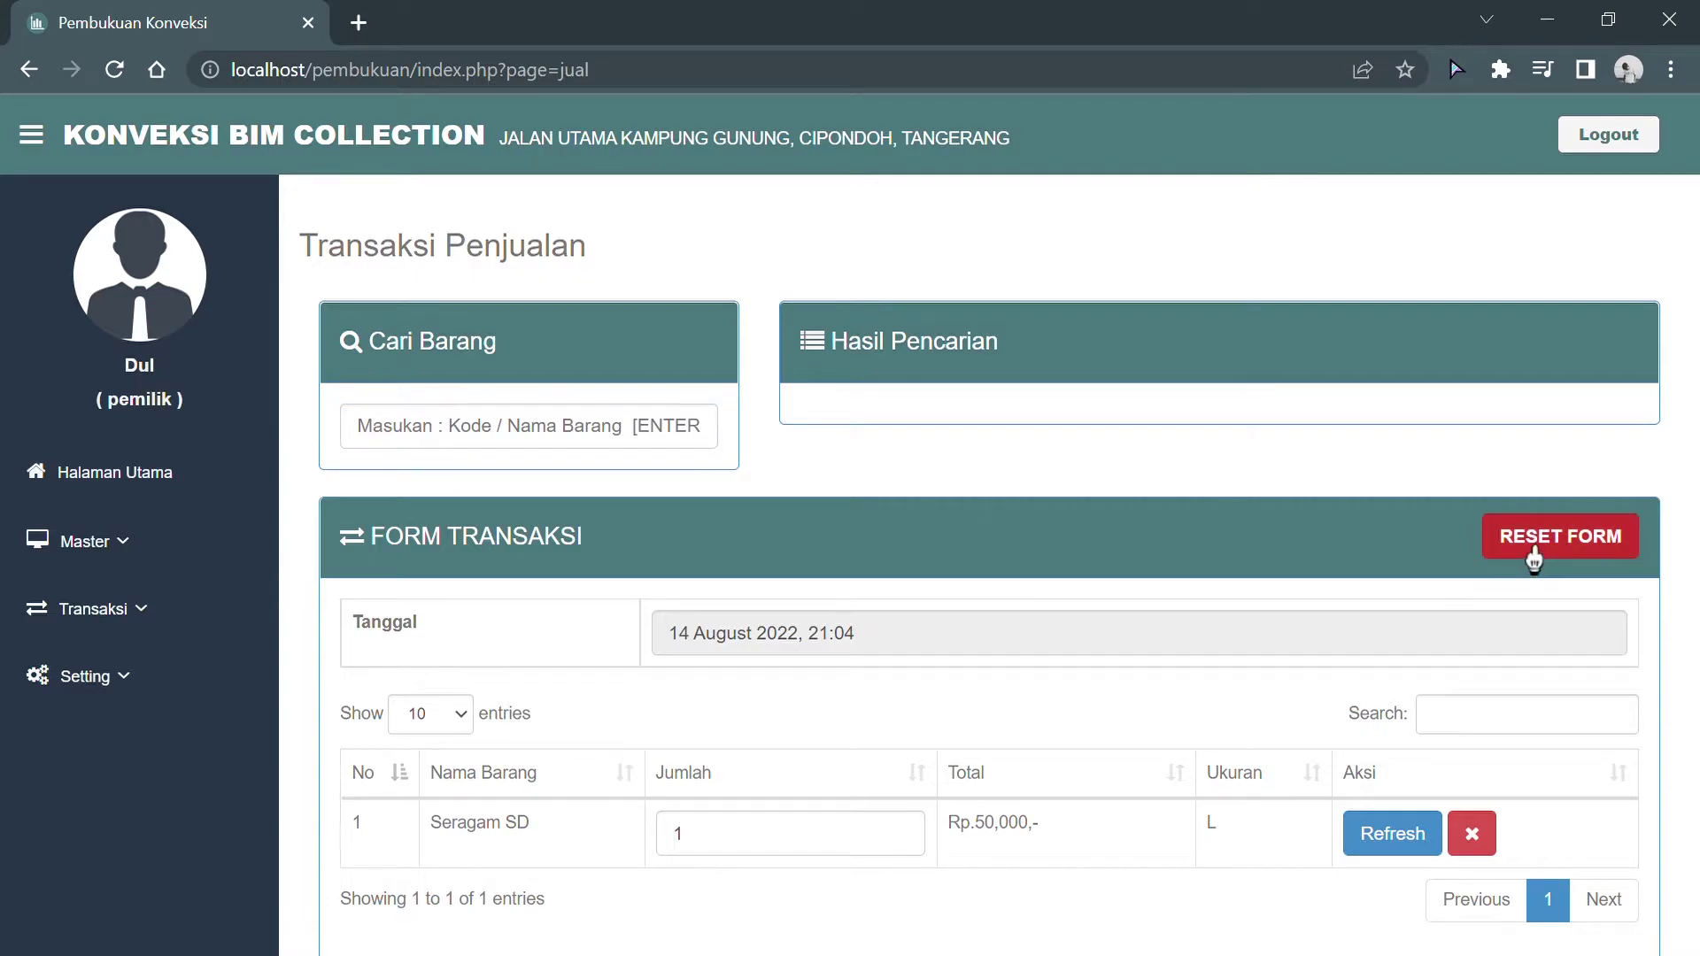
pyautogui.click(1505, 542)
pyautogui.click(1007, 238)
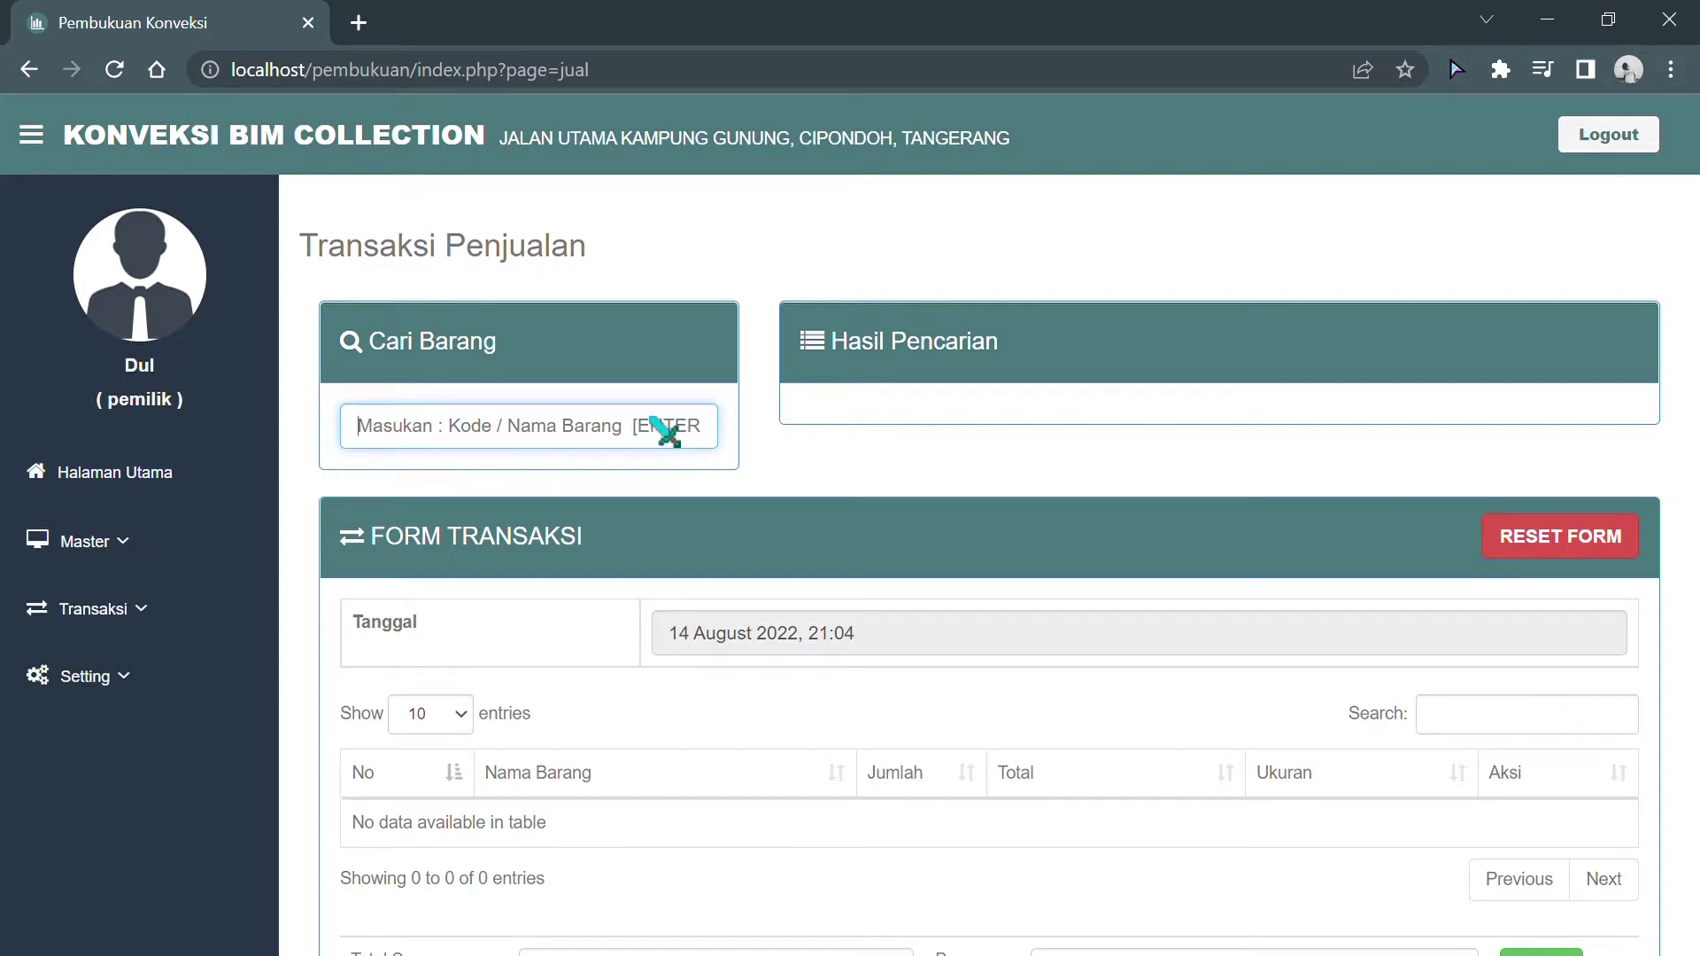
# Search the items for "seragam" and add BR004 Seragam SD, size L, to the transaction
pyautogui.write('seragam')
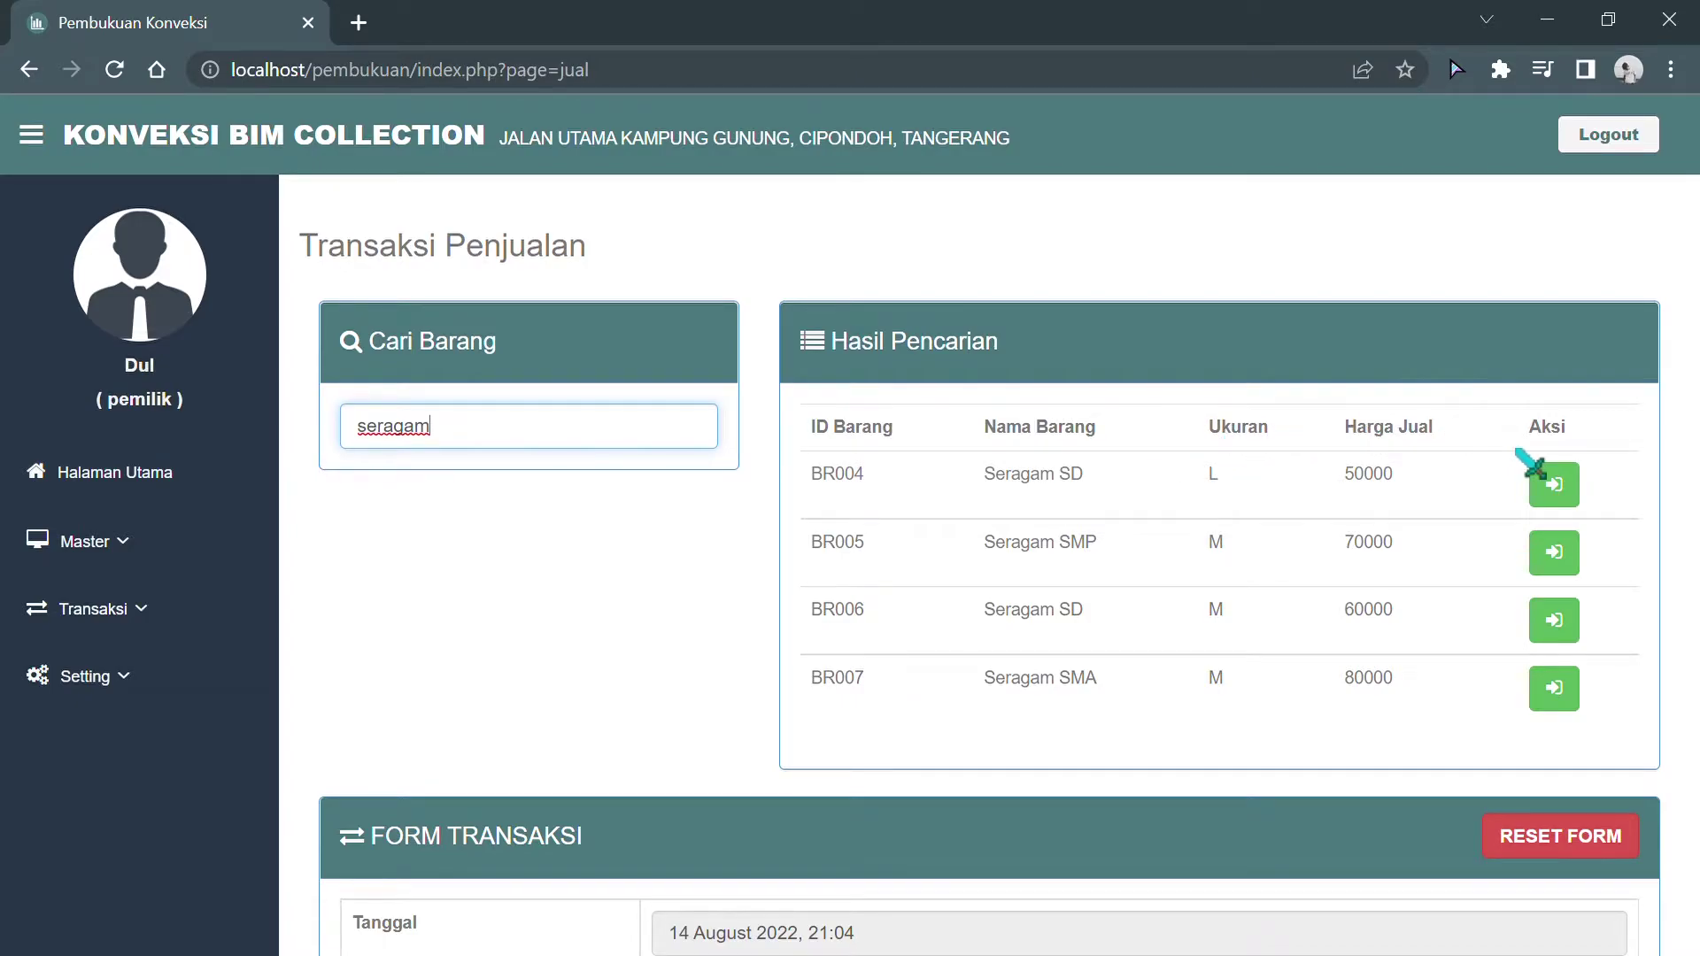
pyautogui.scroll(-2, 1530, 463)
pyautogui.click(1575, 352)
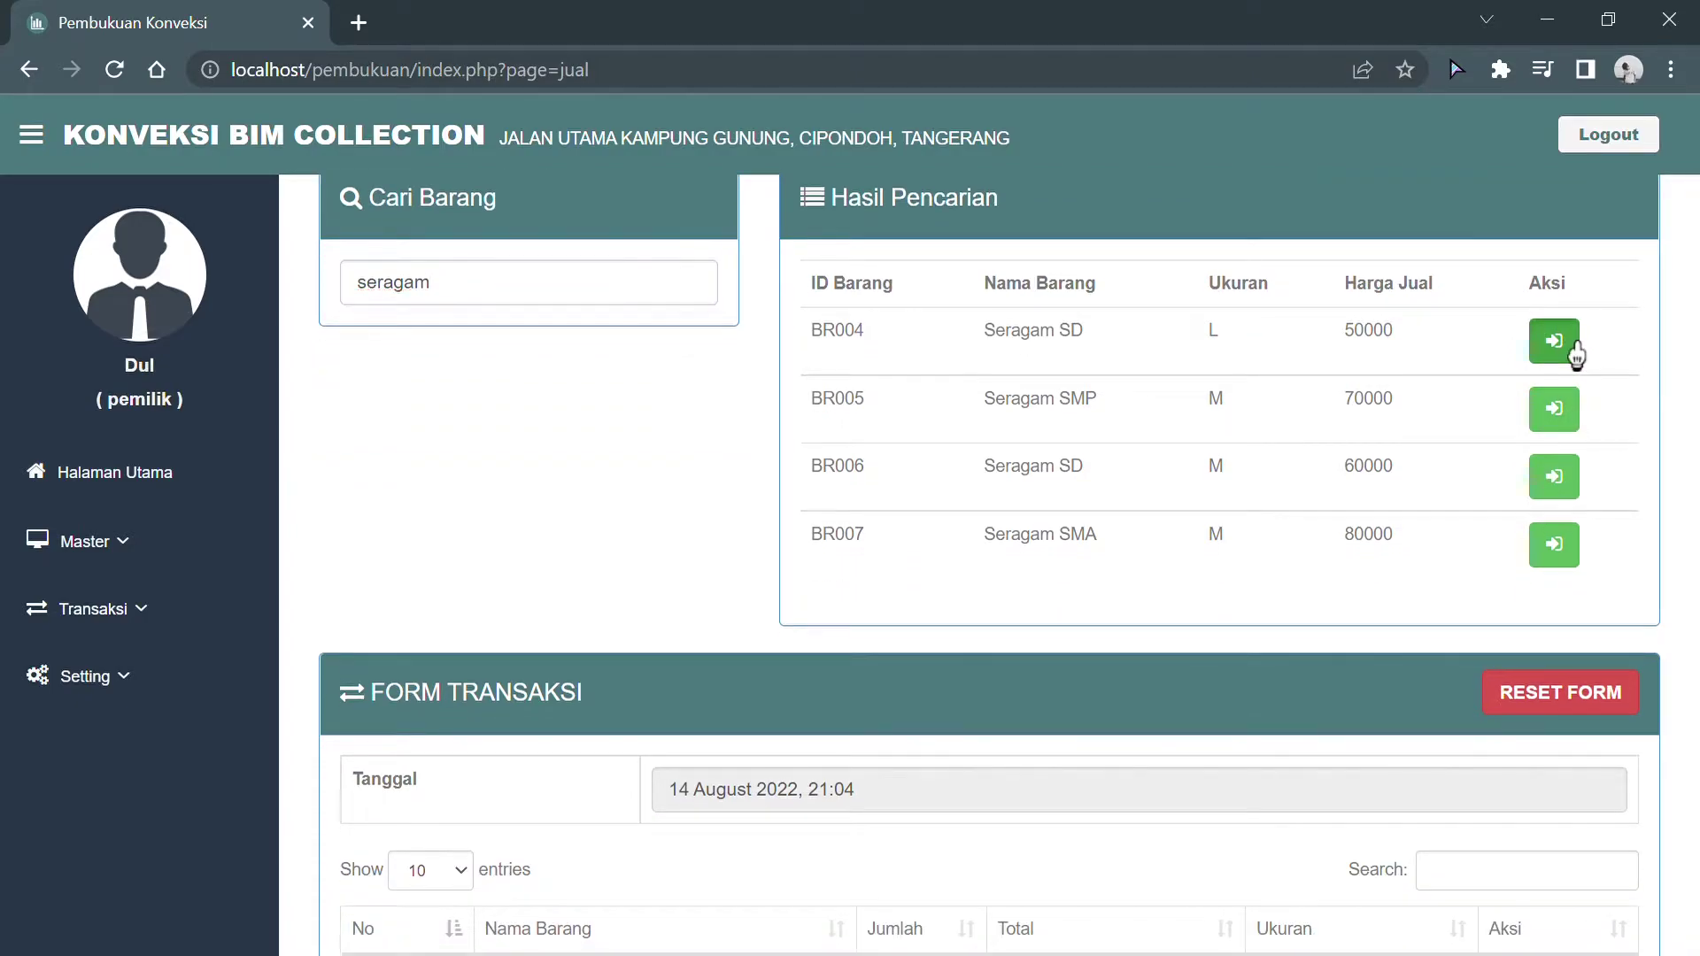
pyautogui.scroll(-3, 664, 733)
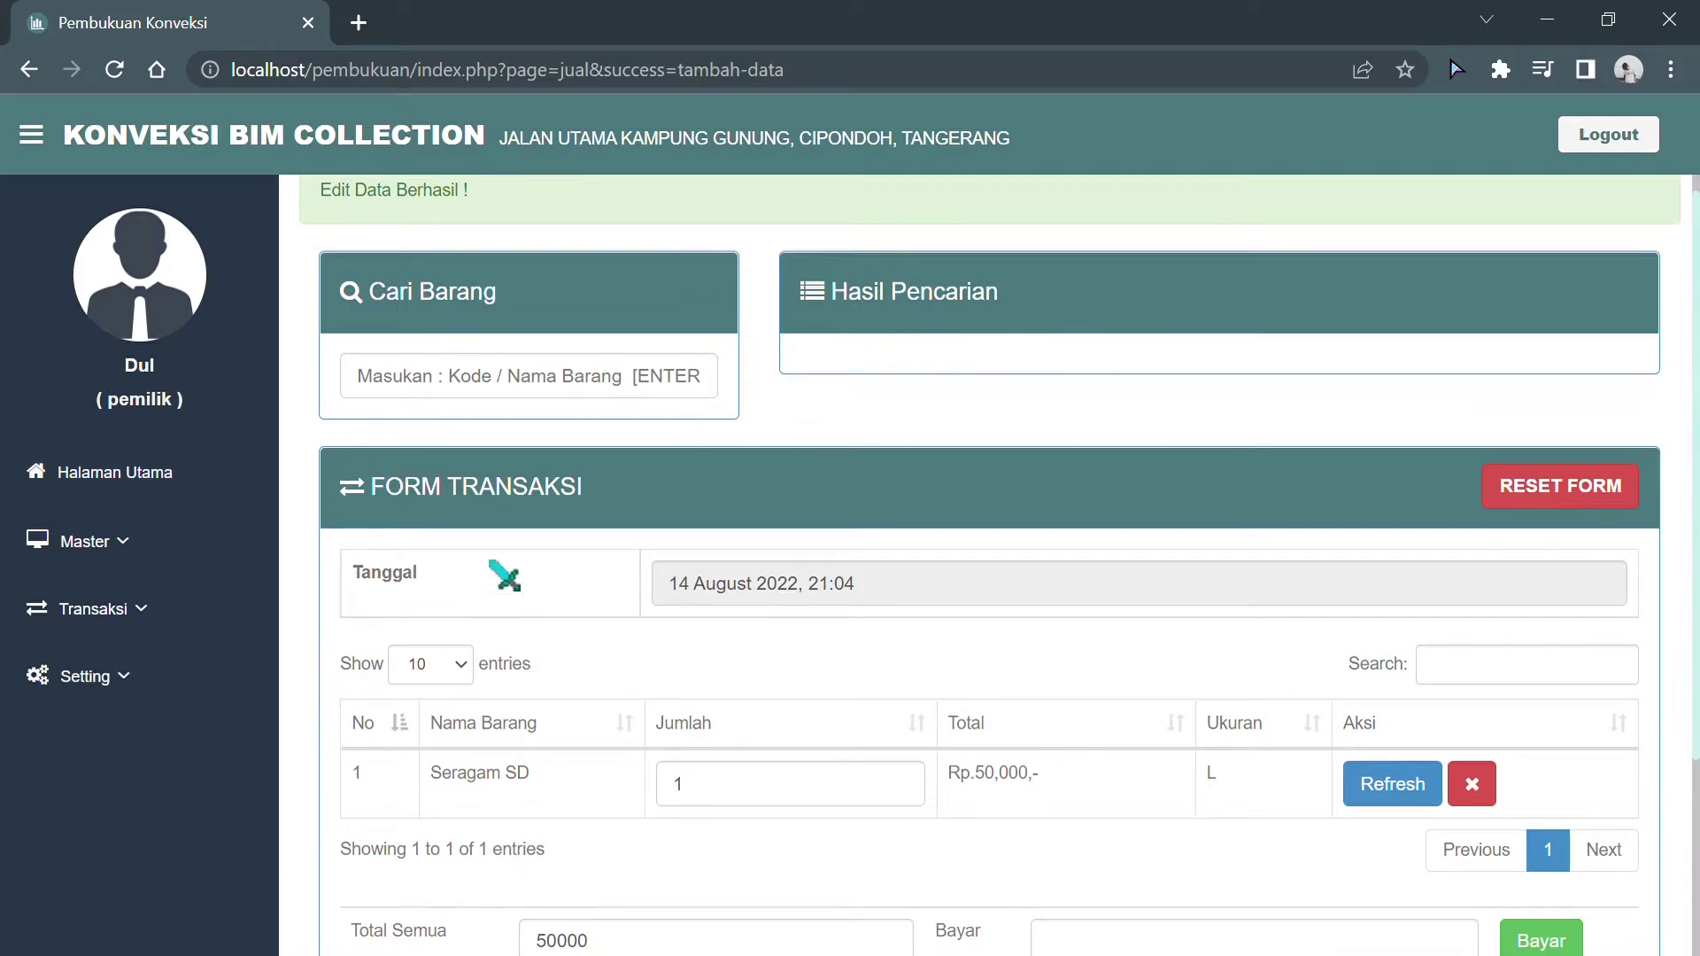
# Set the Seragam SD quantity to 3 and refresh the row's total
pyautogui.scroll(-2, 531, 673)
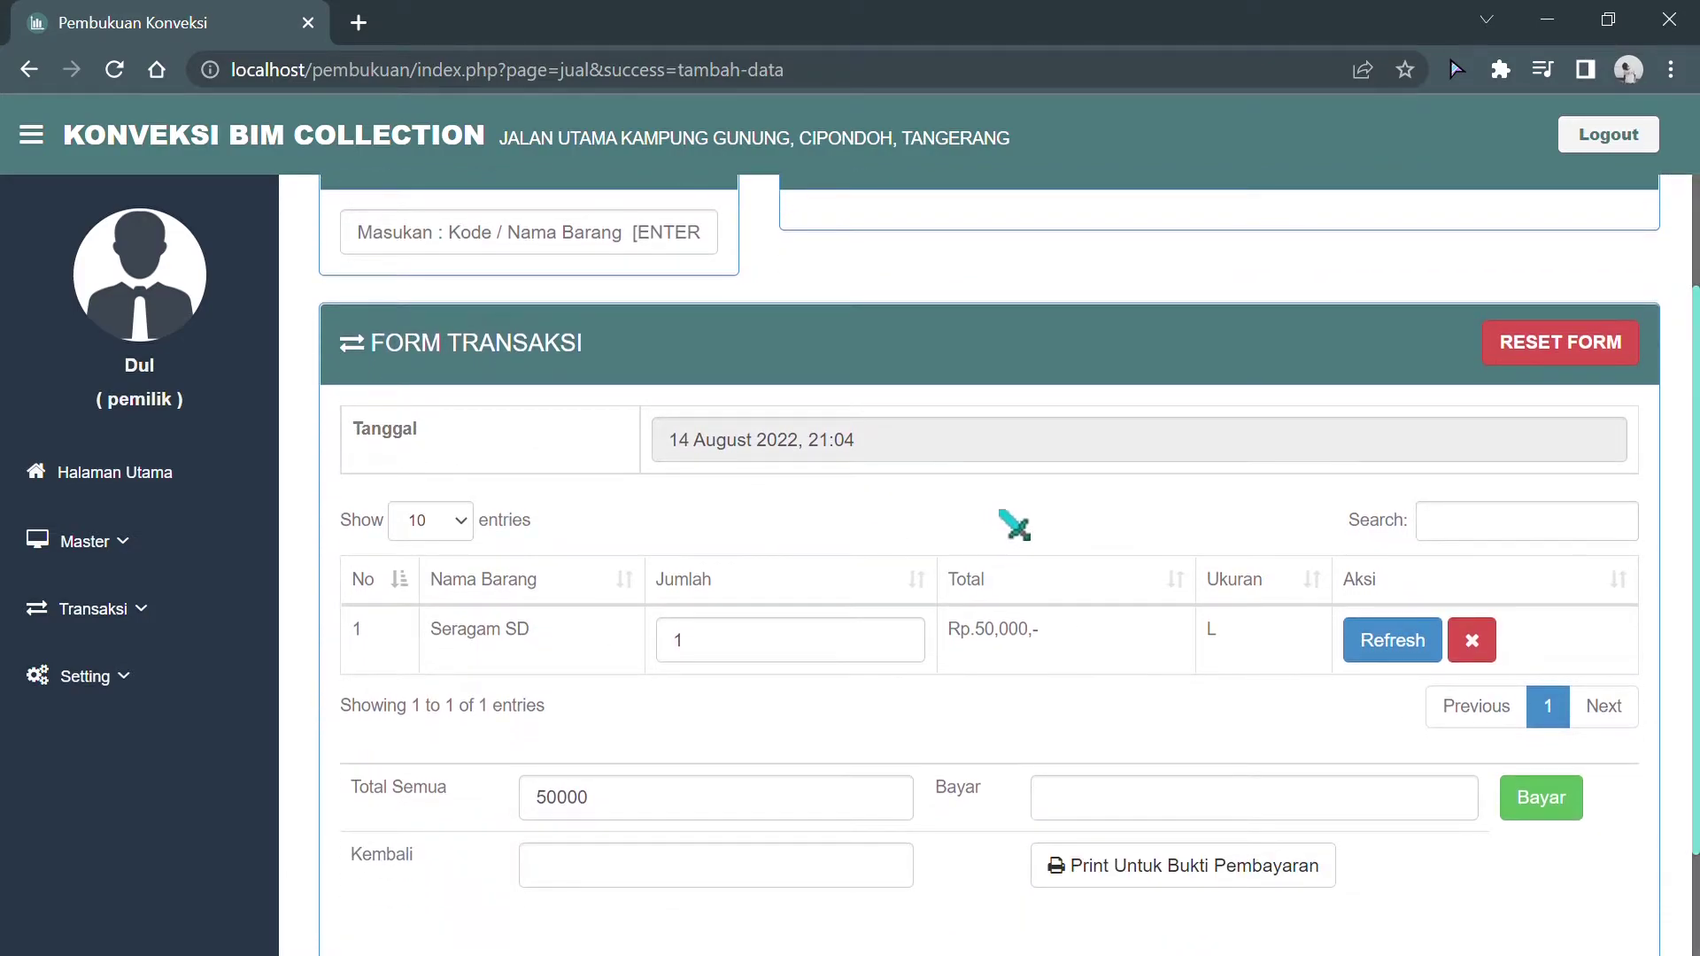
pyautogui.click(898, 636)
pyautogui.click(897, 636)
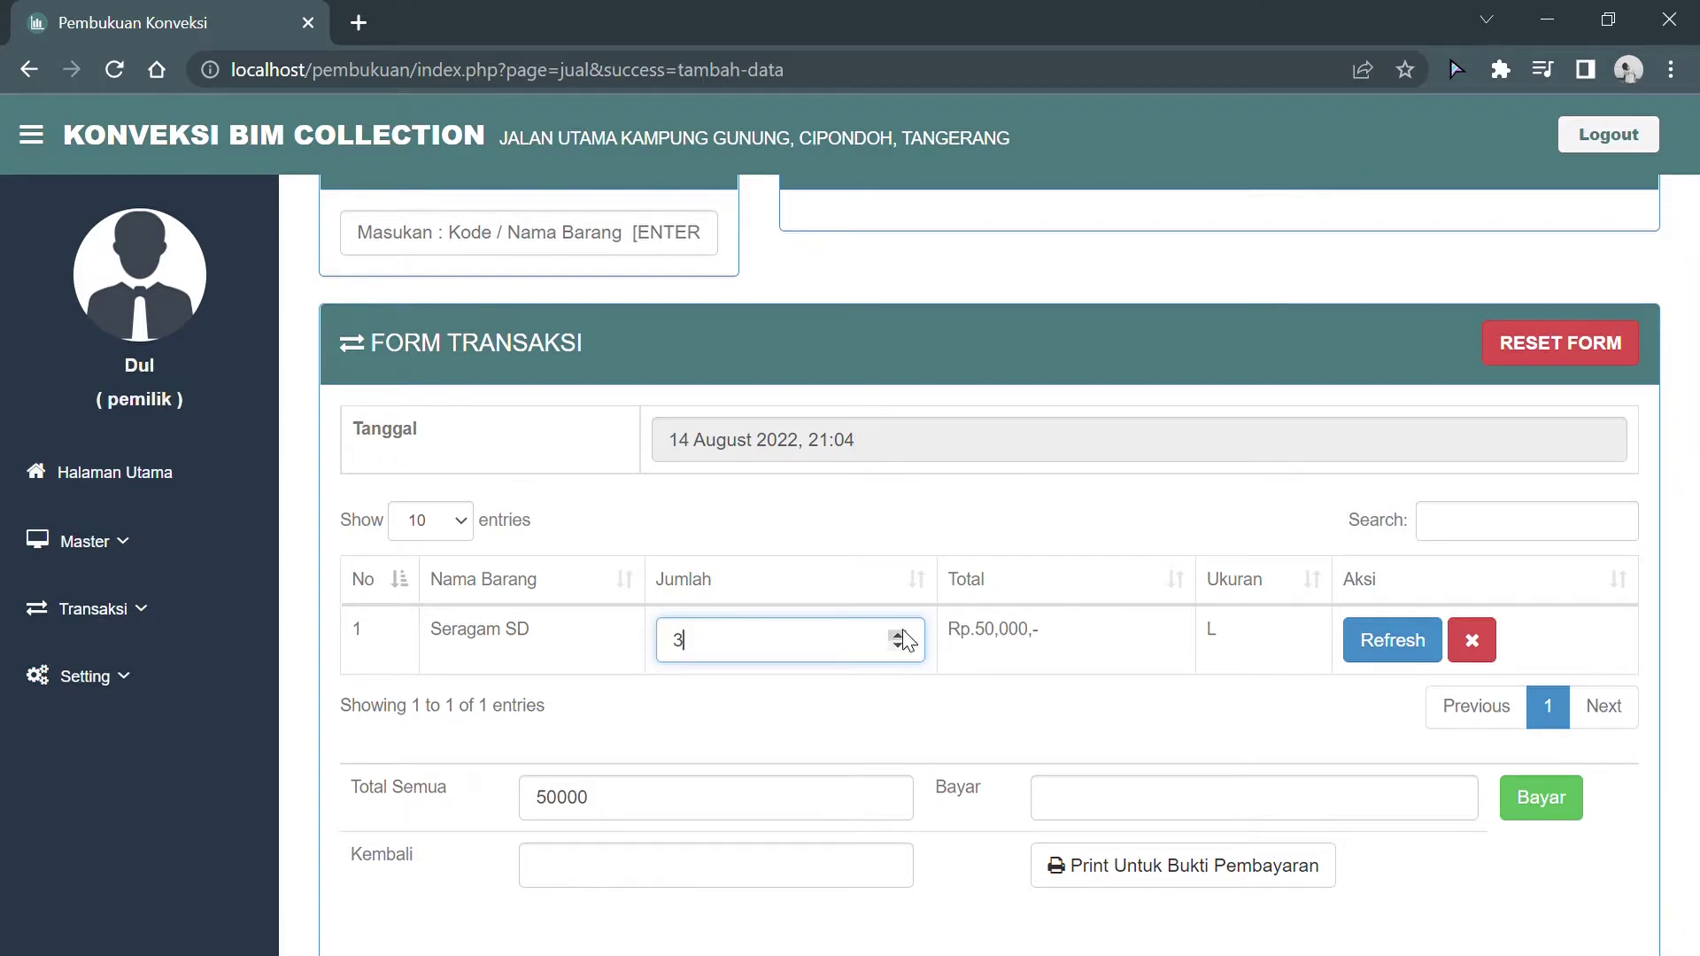
pyautogui.click(1408, 639)
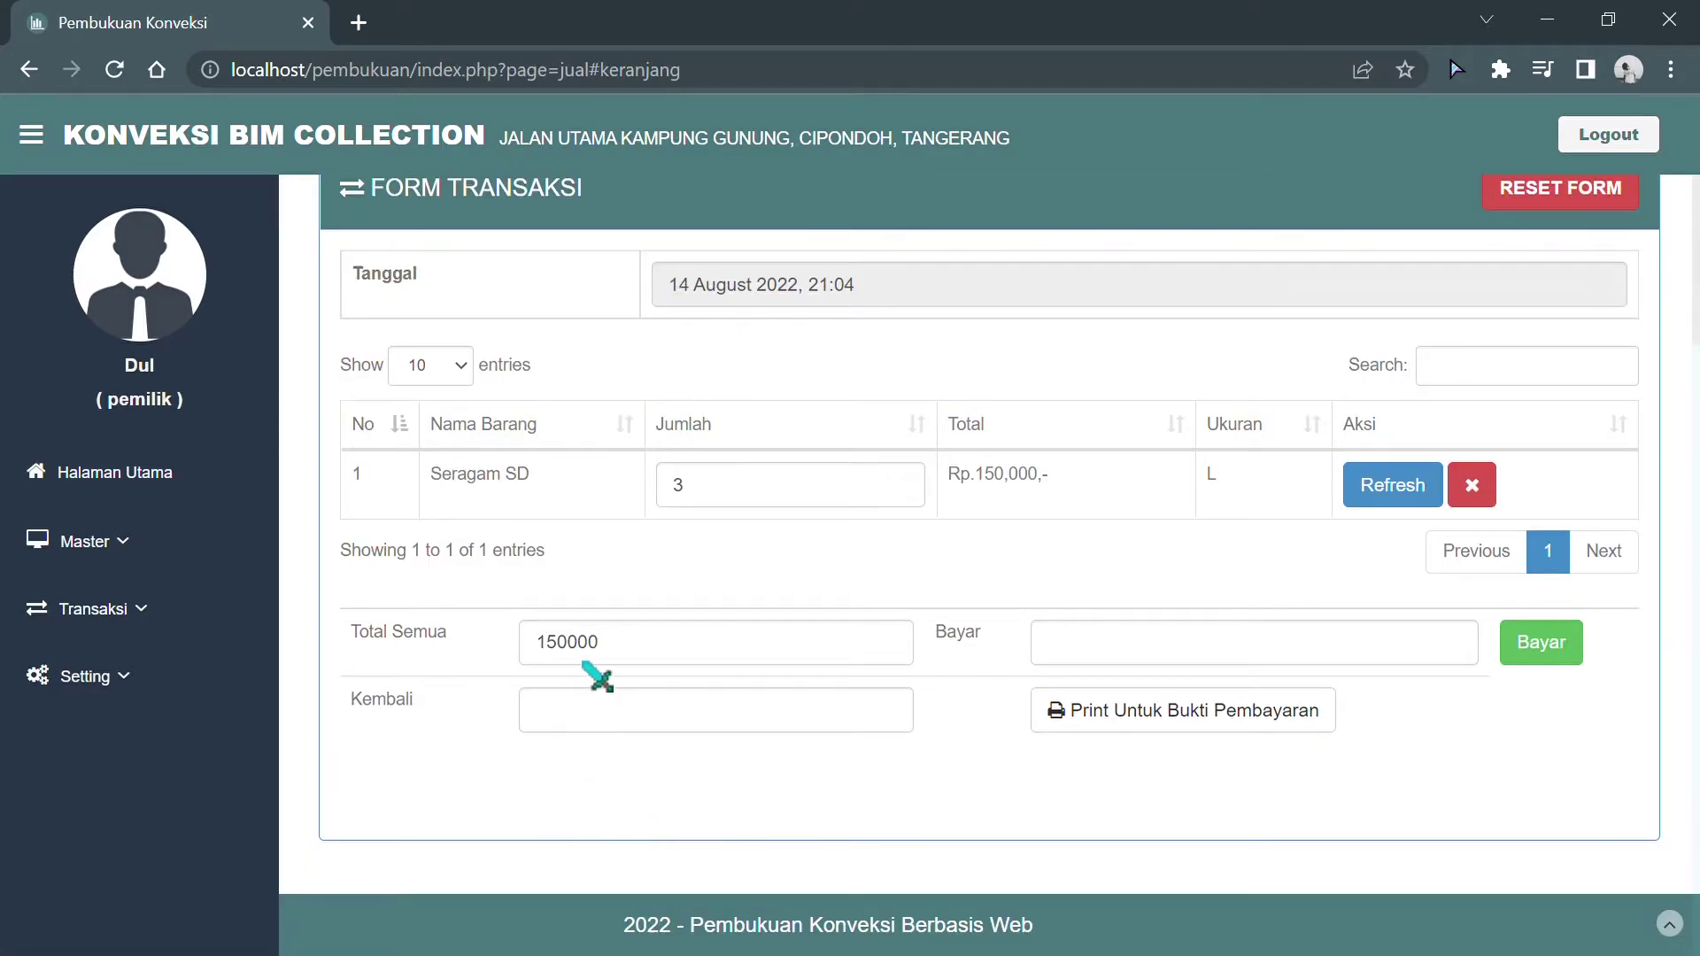
# Try to pay for the transaction with an amount of 20000
pyautogui.click(1125, 656)
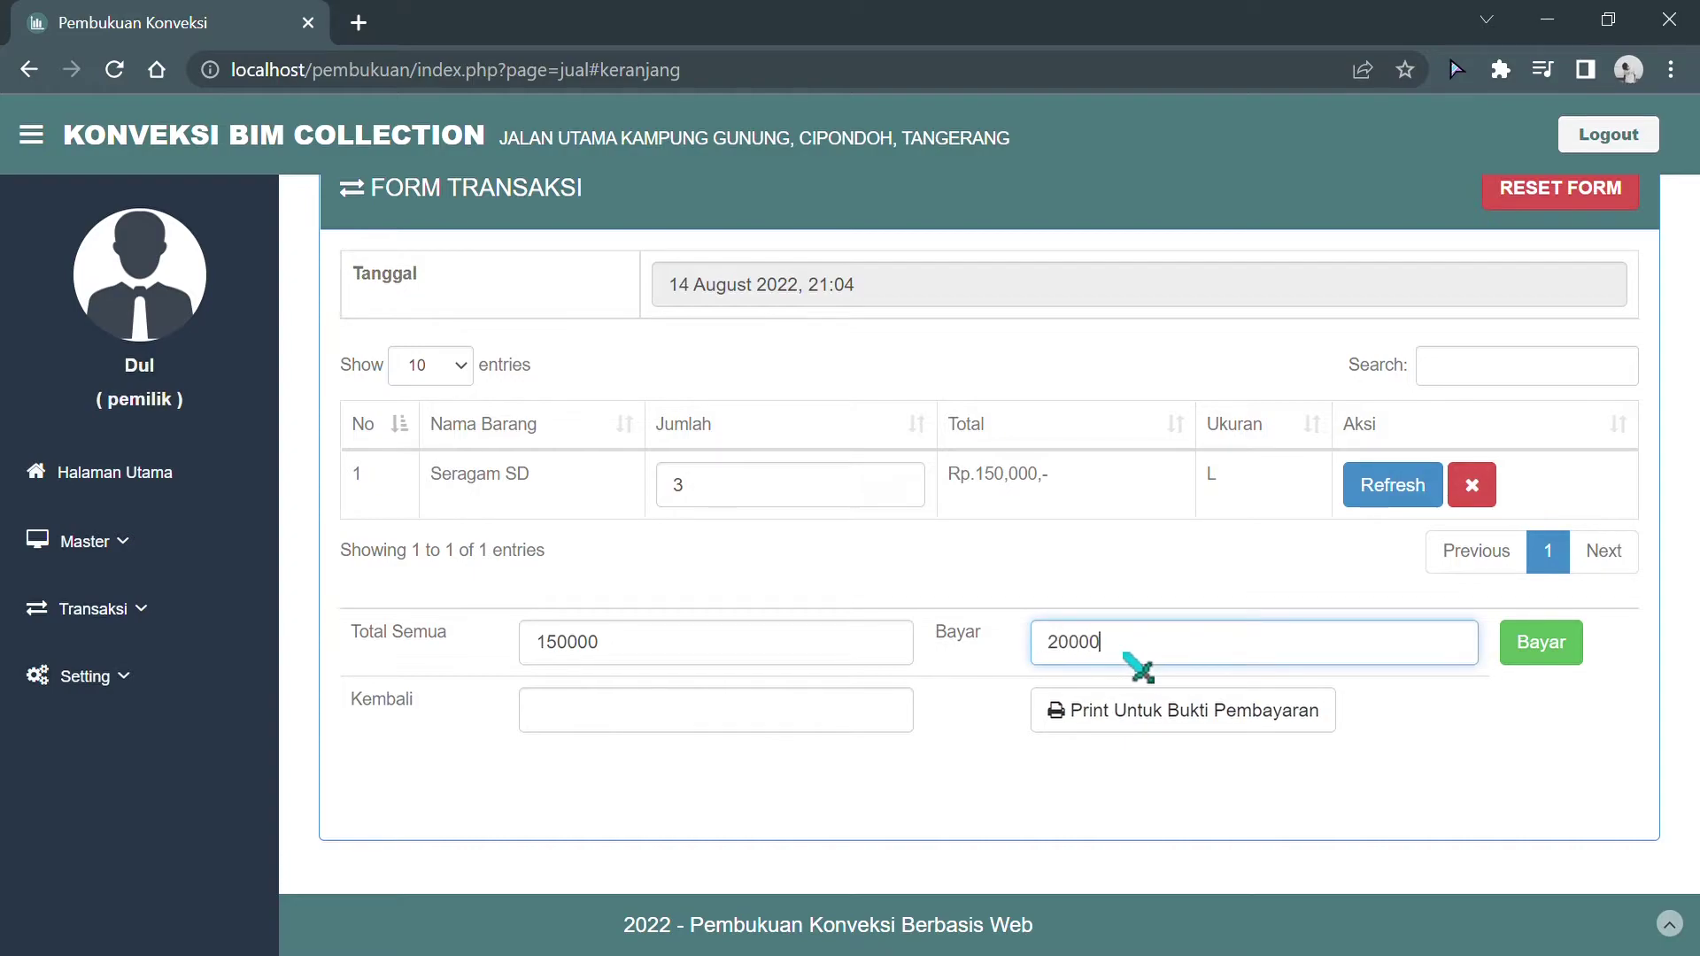
pyautogui.click(1542, 643)
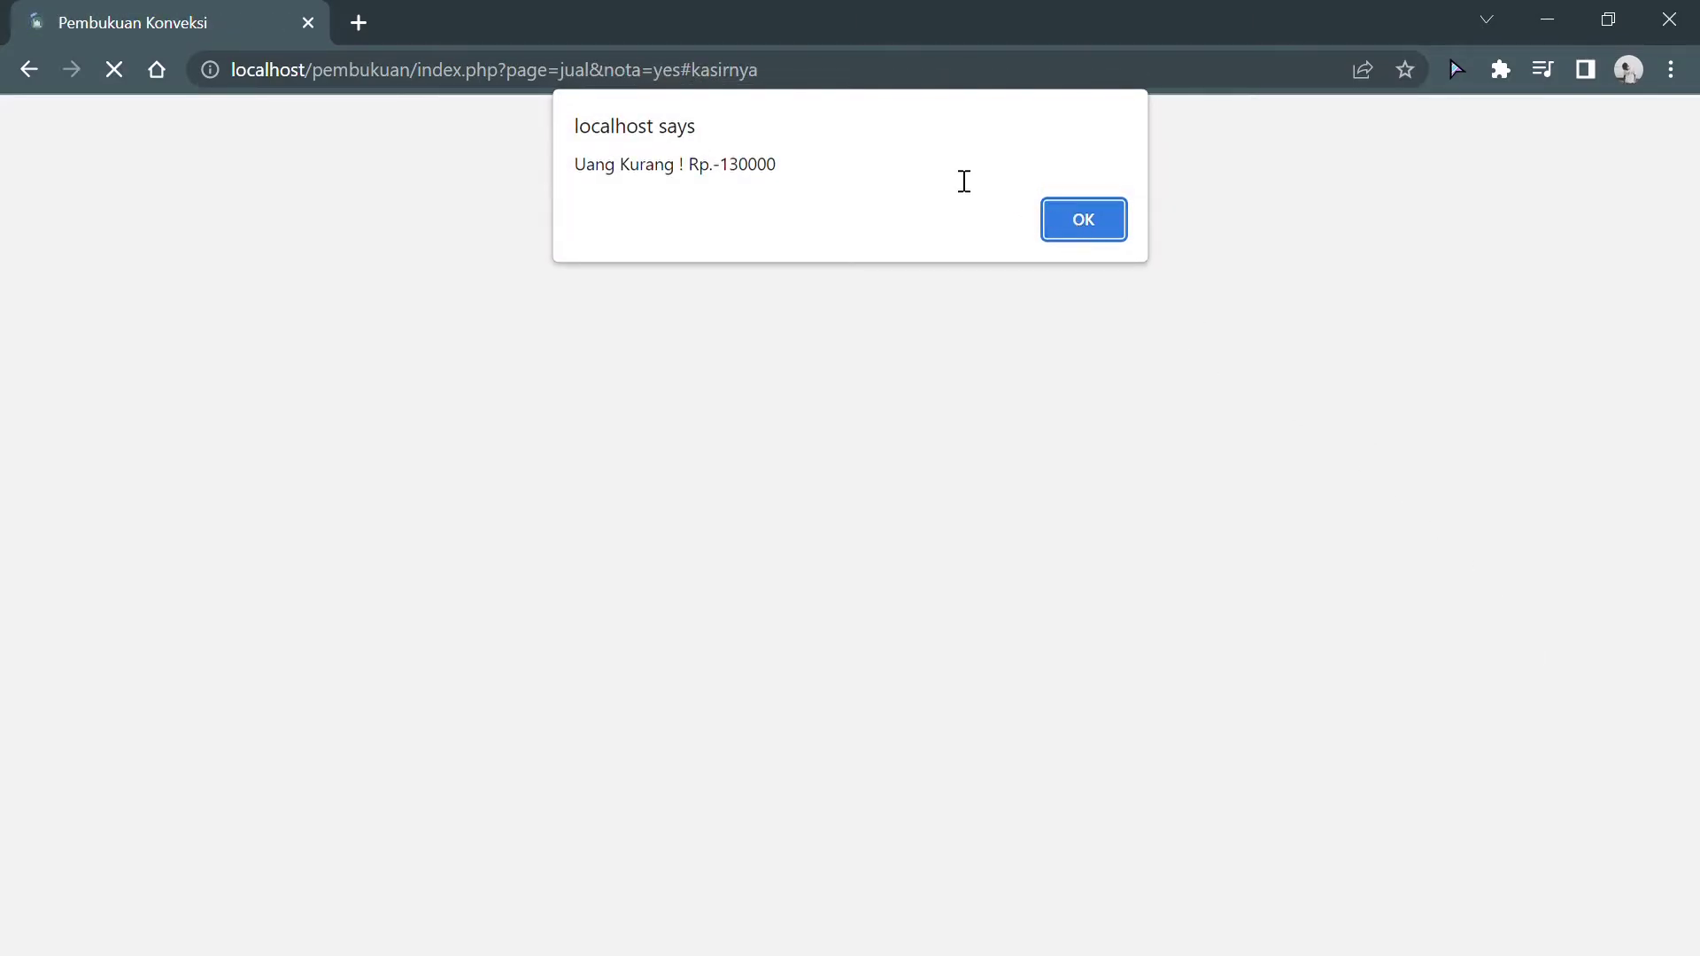
pyautogui.click(1073, 228)
# Set the payment amount to 200000 and complete the payment
pyautogui.click(1056, 649)
pyautogui.write('0')
pyautogui.click(1425, 643)
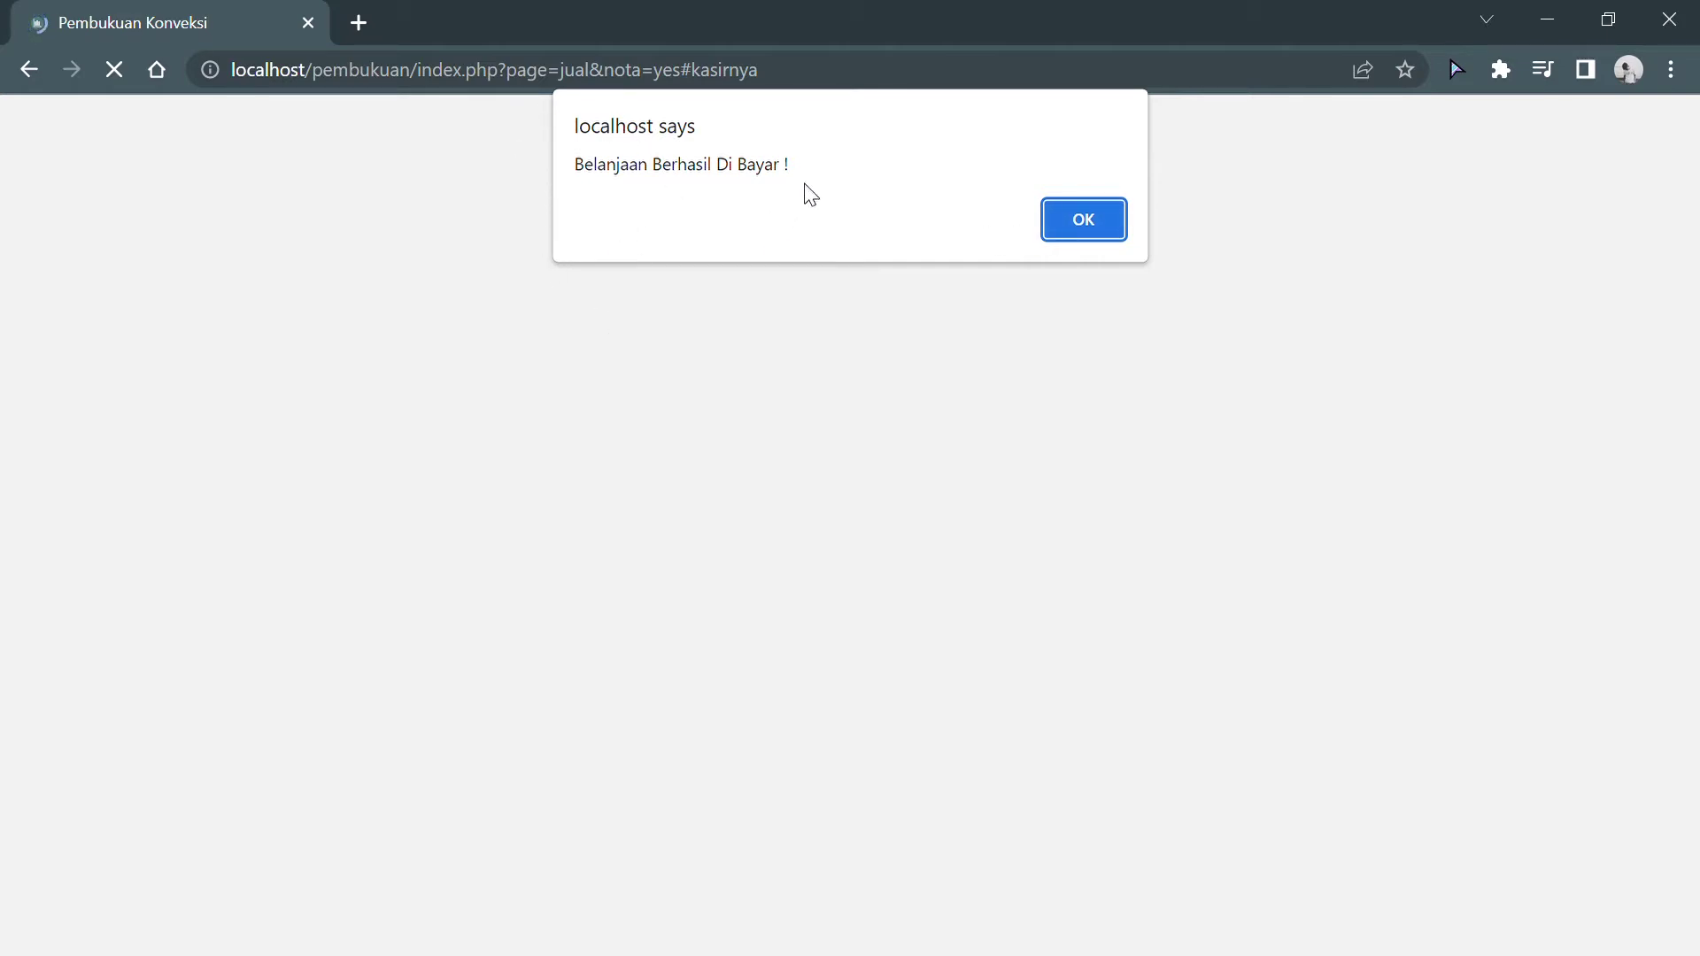
pyautogui.click(1098, 232)
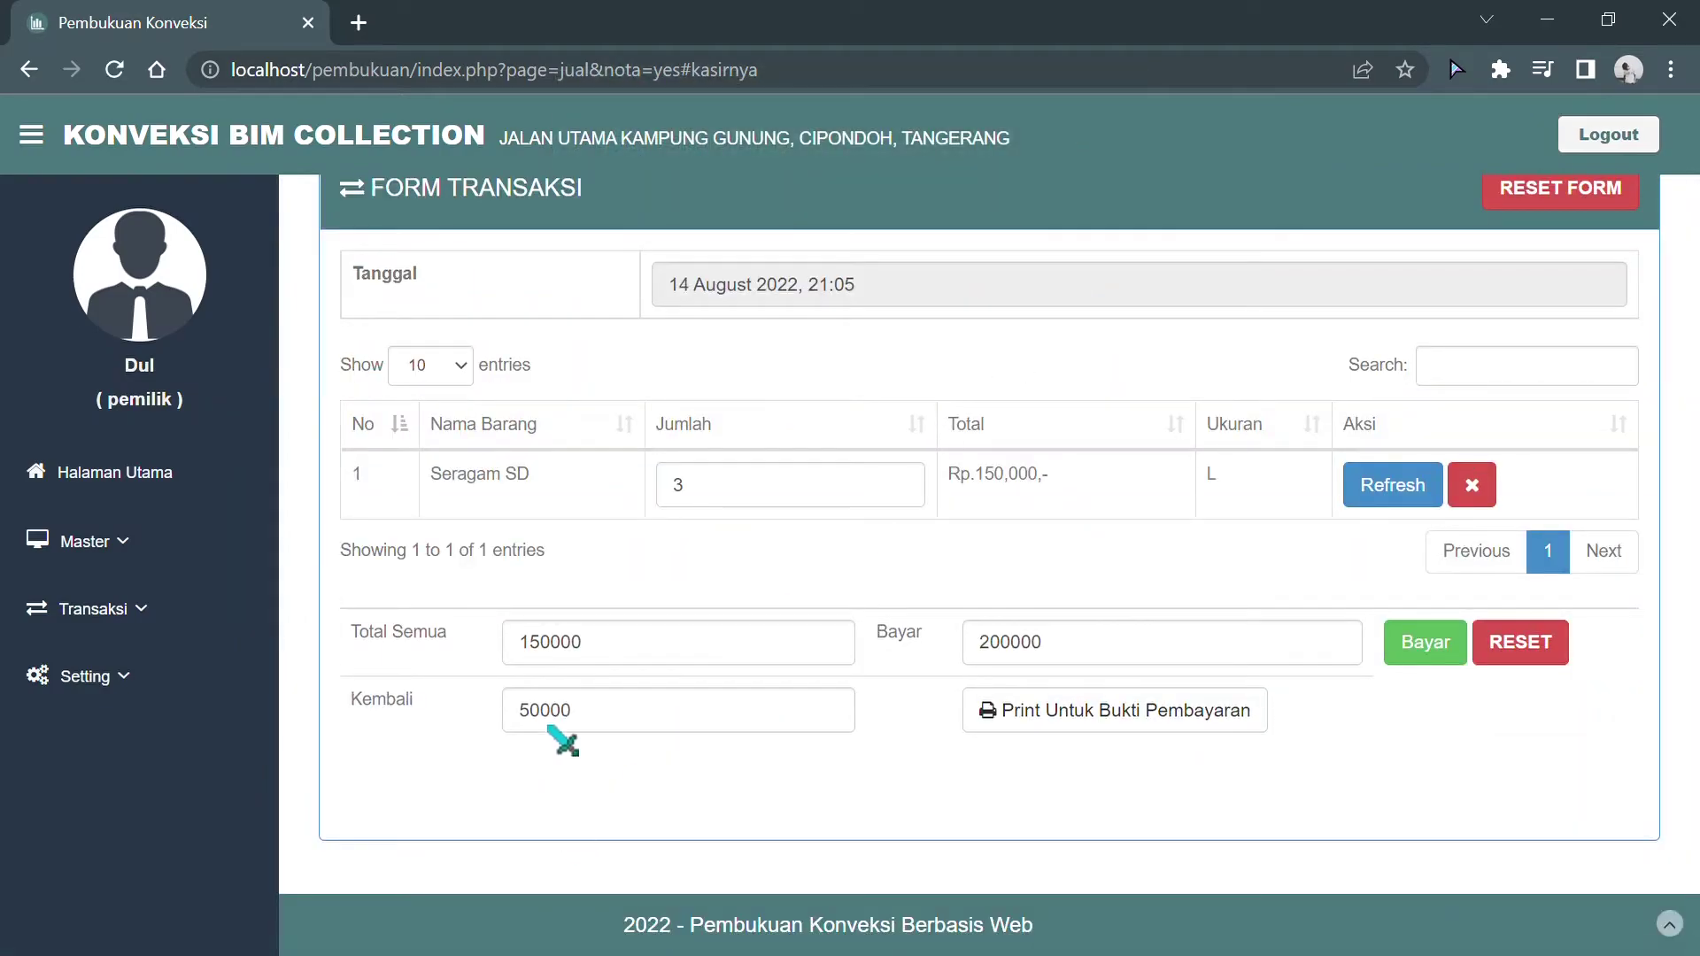
# Open the Laporan Penjualan sales report to view the recorded transactions
pyautogui.click(103, 623)
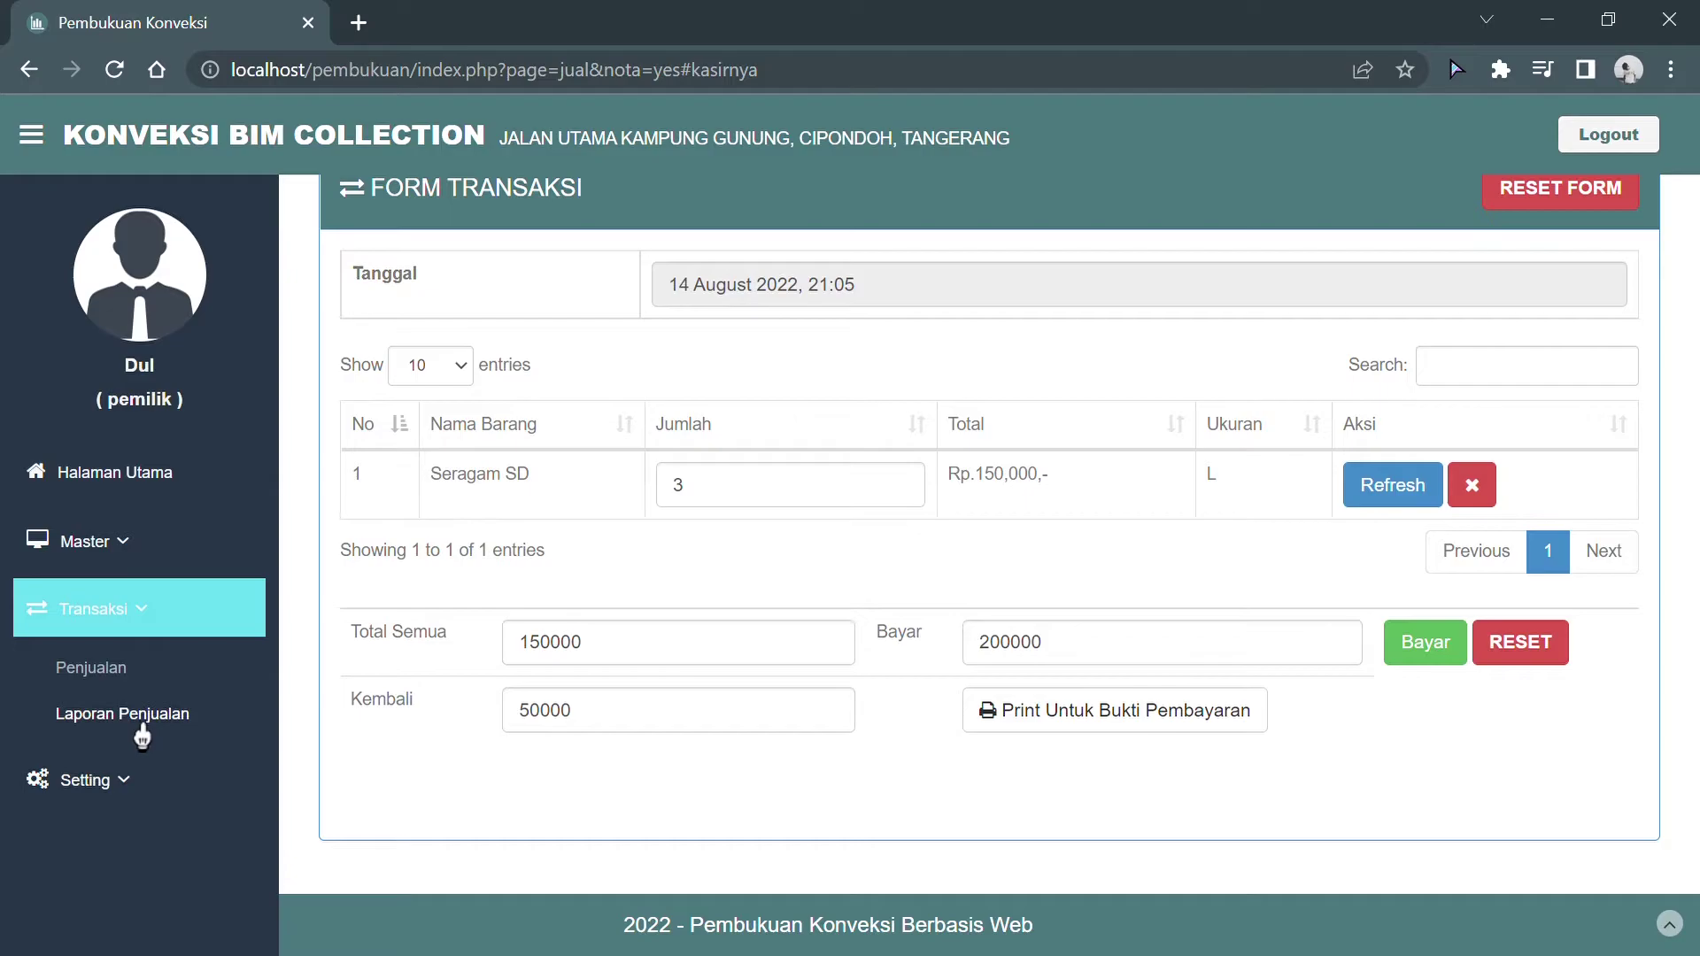
pyautogui.click(122, 714)
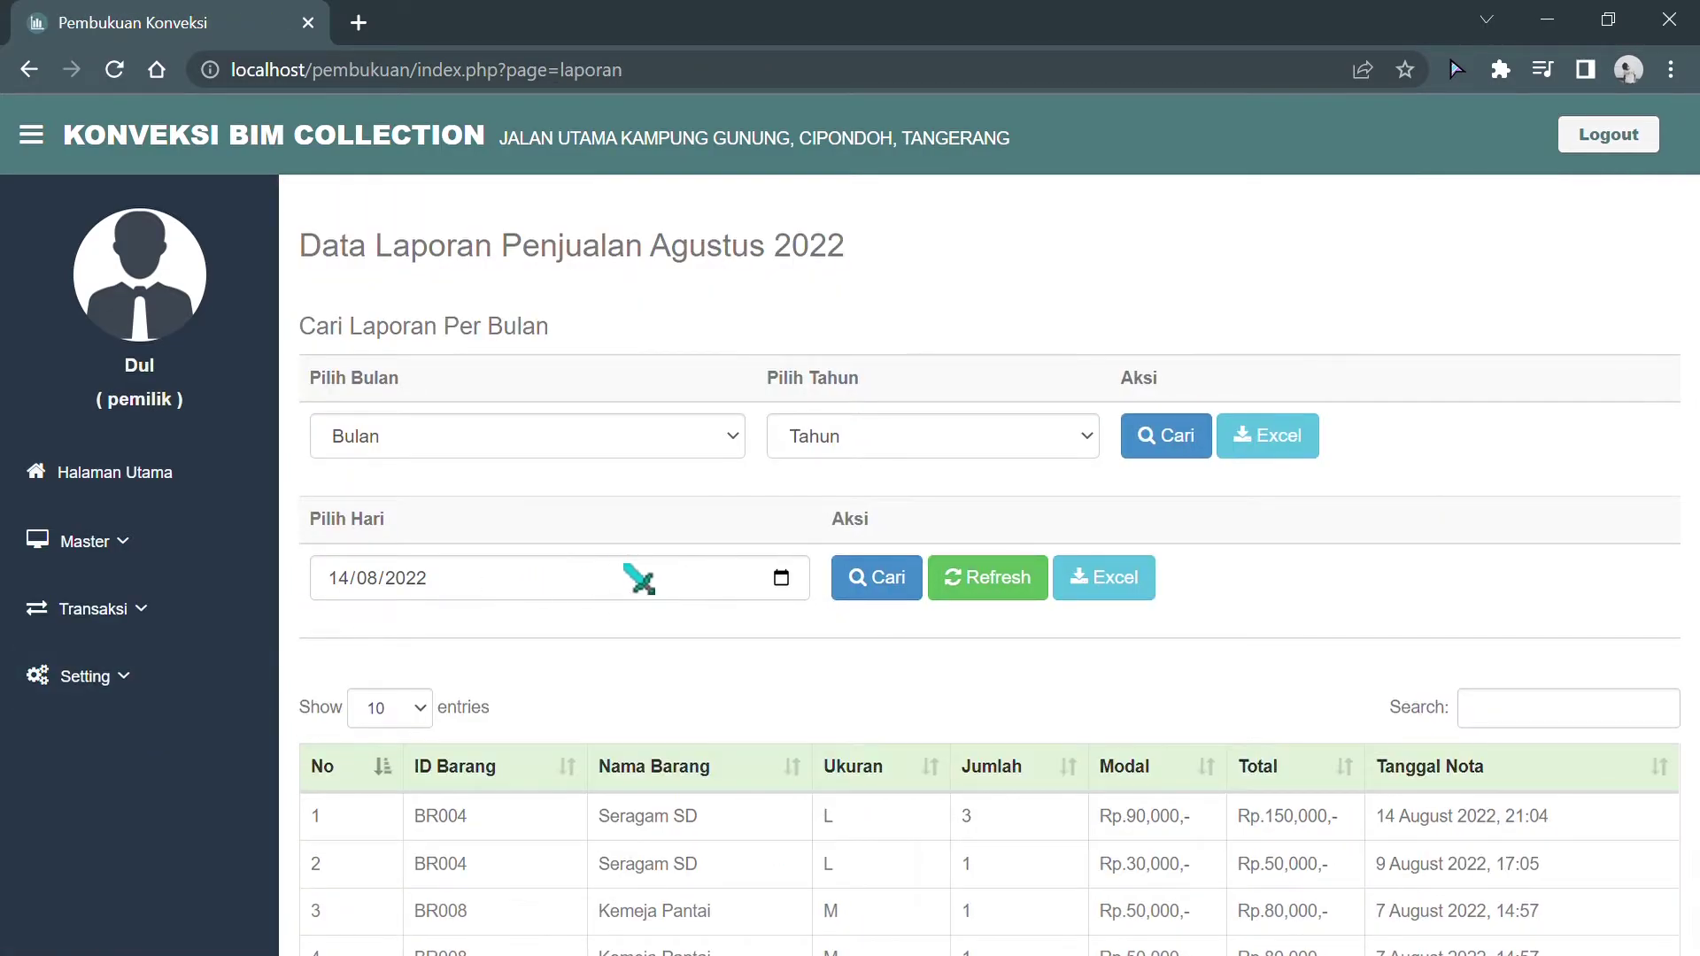
# Review the August 2022 sales report, and filter it to the single day 14/08/2022
pyautogui.scroll(-3, 638, 567)
pyautogui.scroll(-2, 638, 482)
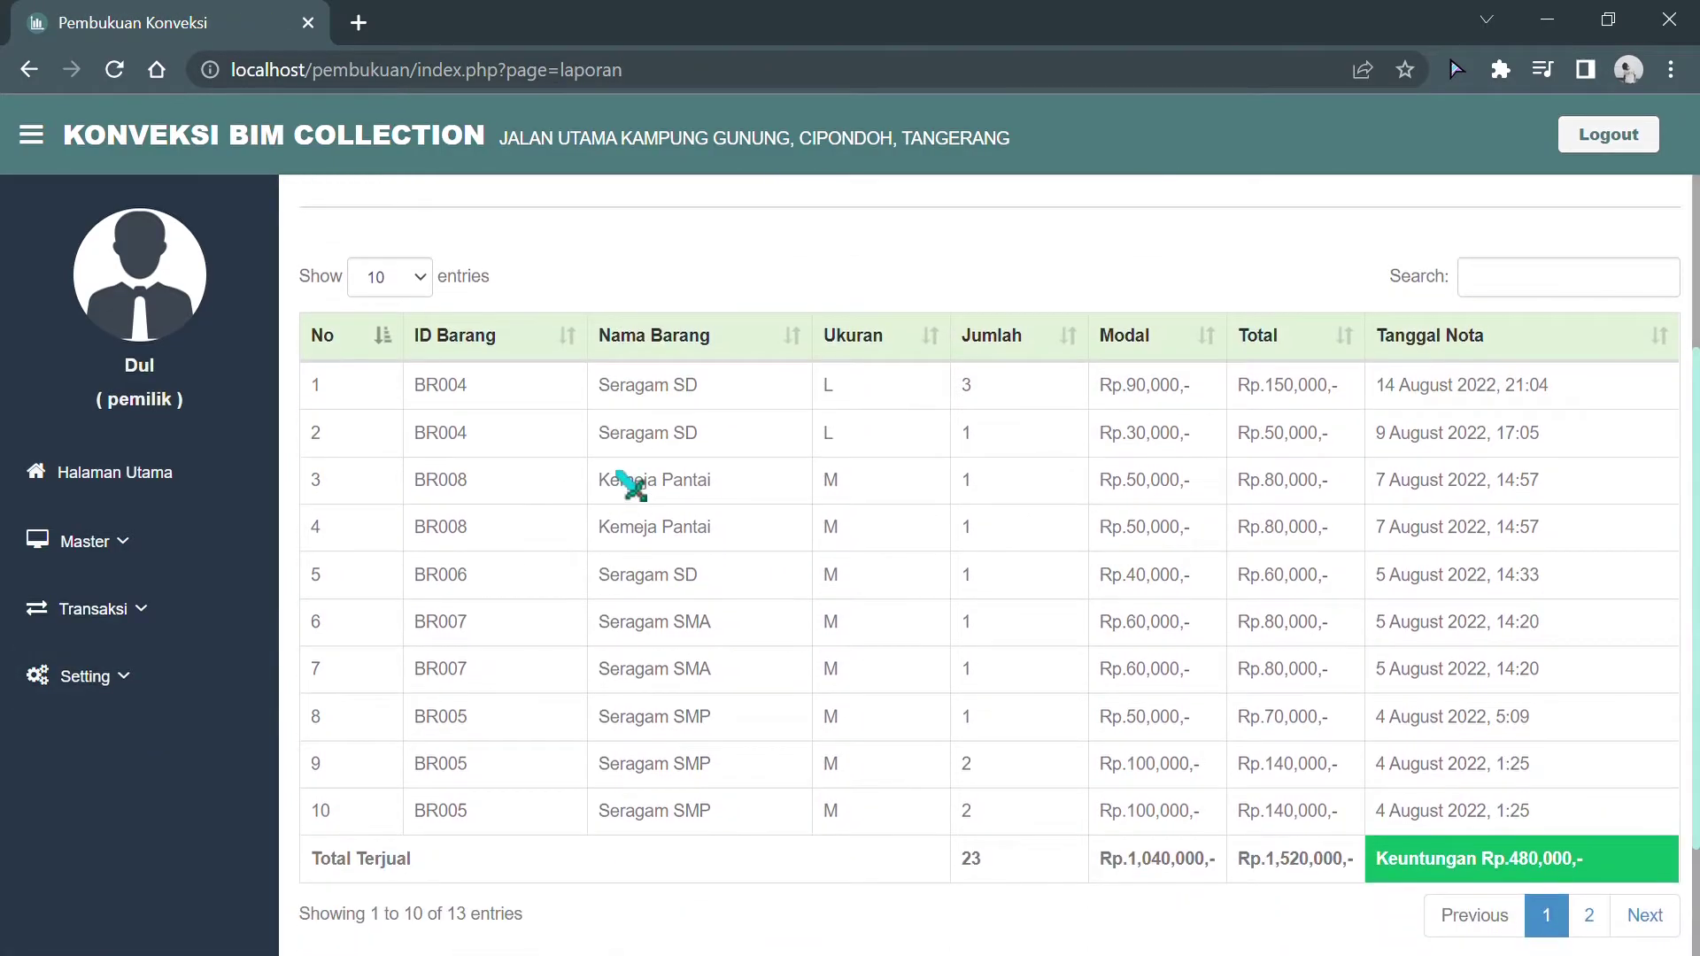
pyautogui.scroll(2, 629, 483)
pyautogui.scroll(-3, 631, 485)
pyautogui.scroll(1, 620, 485)
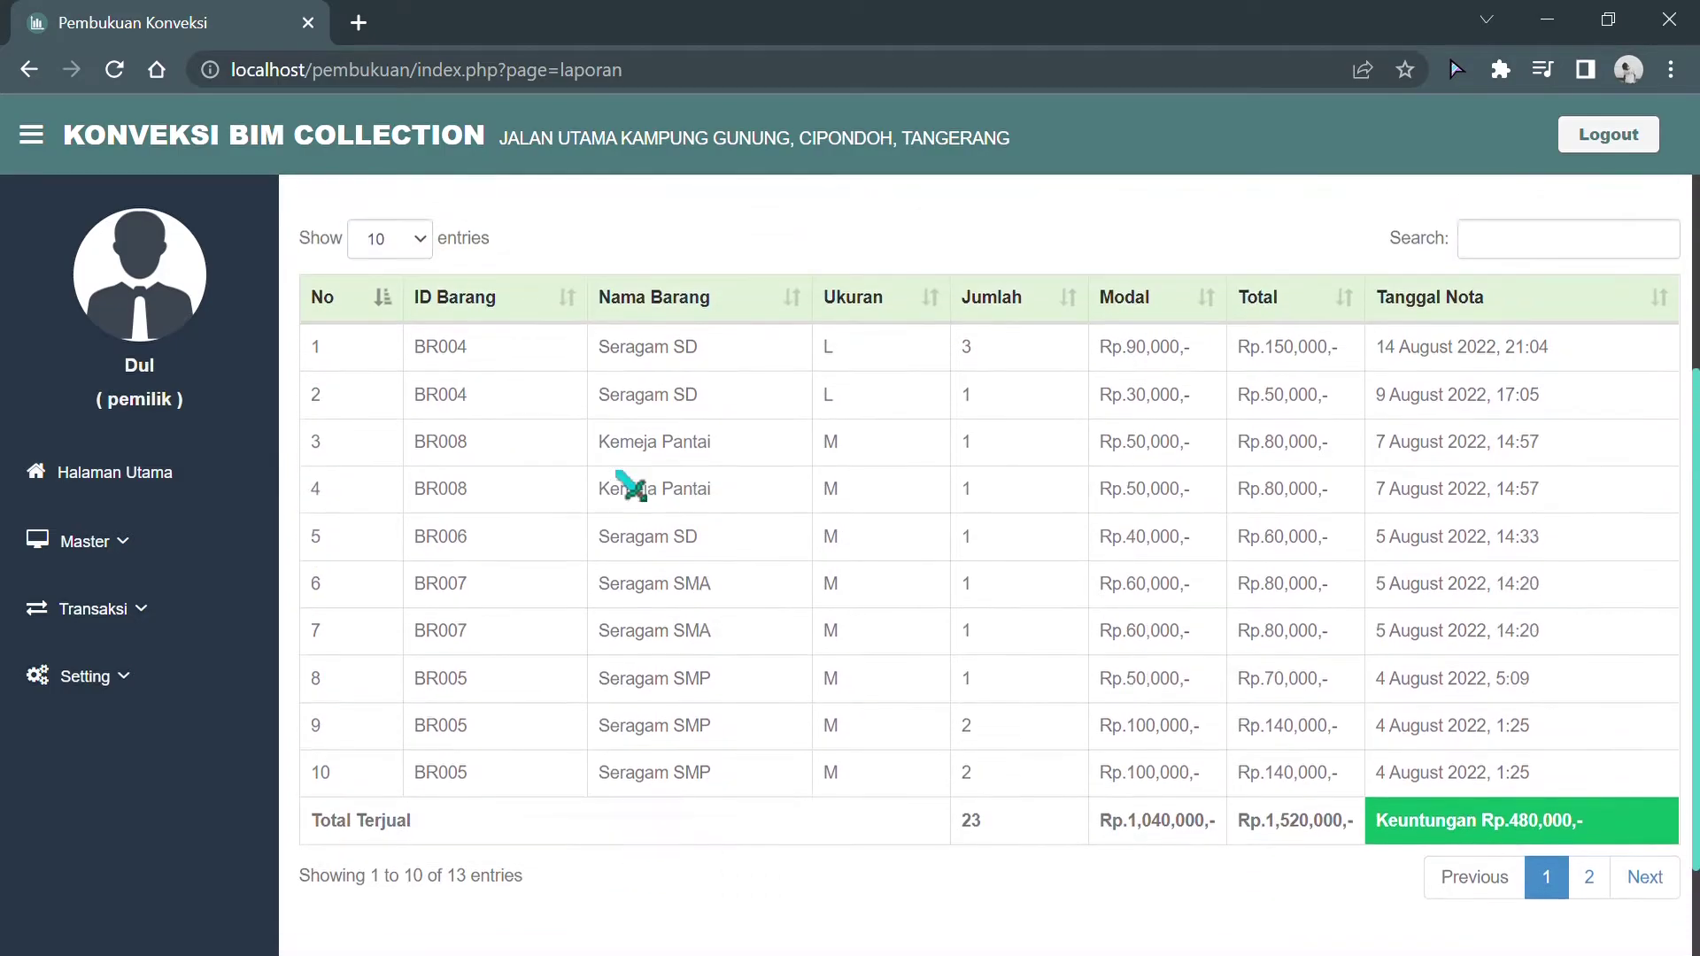
pyautogui.scroll(5, 632, 485)
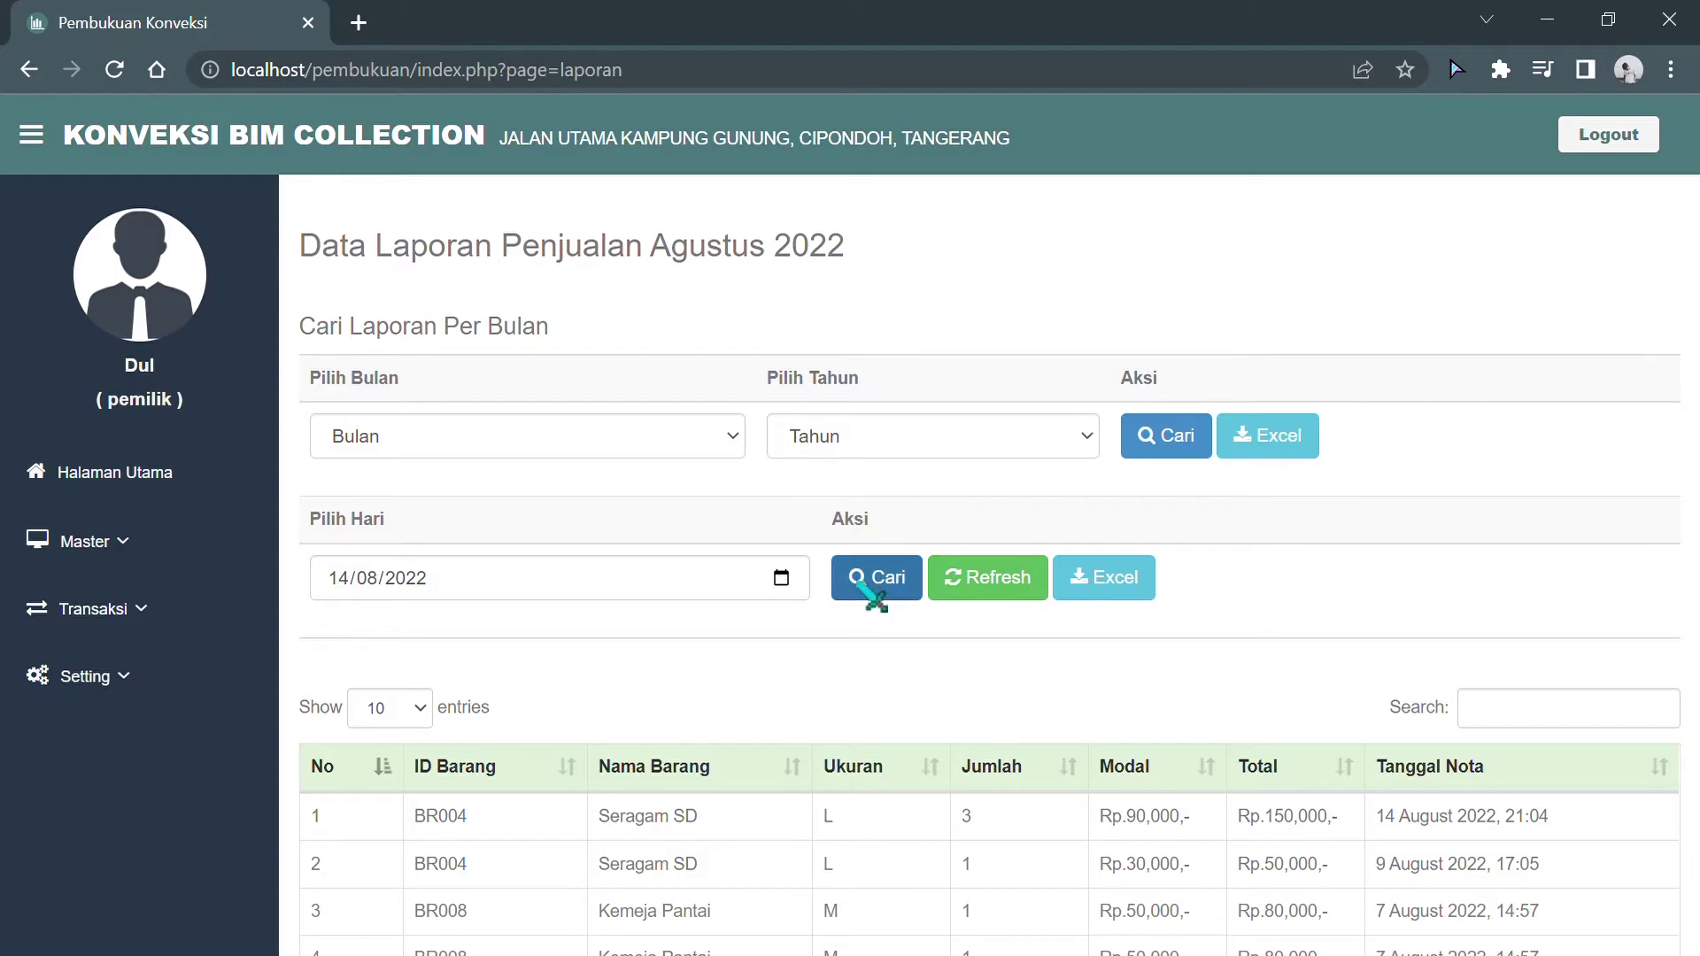
pyautogui.click(863, 580)
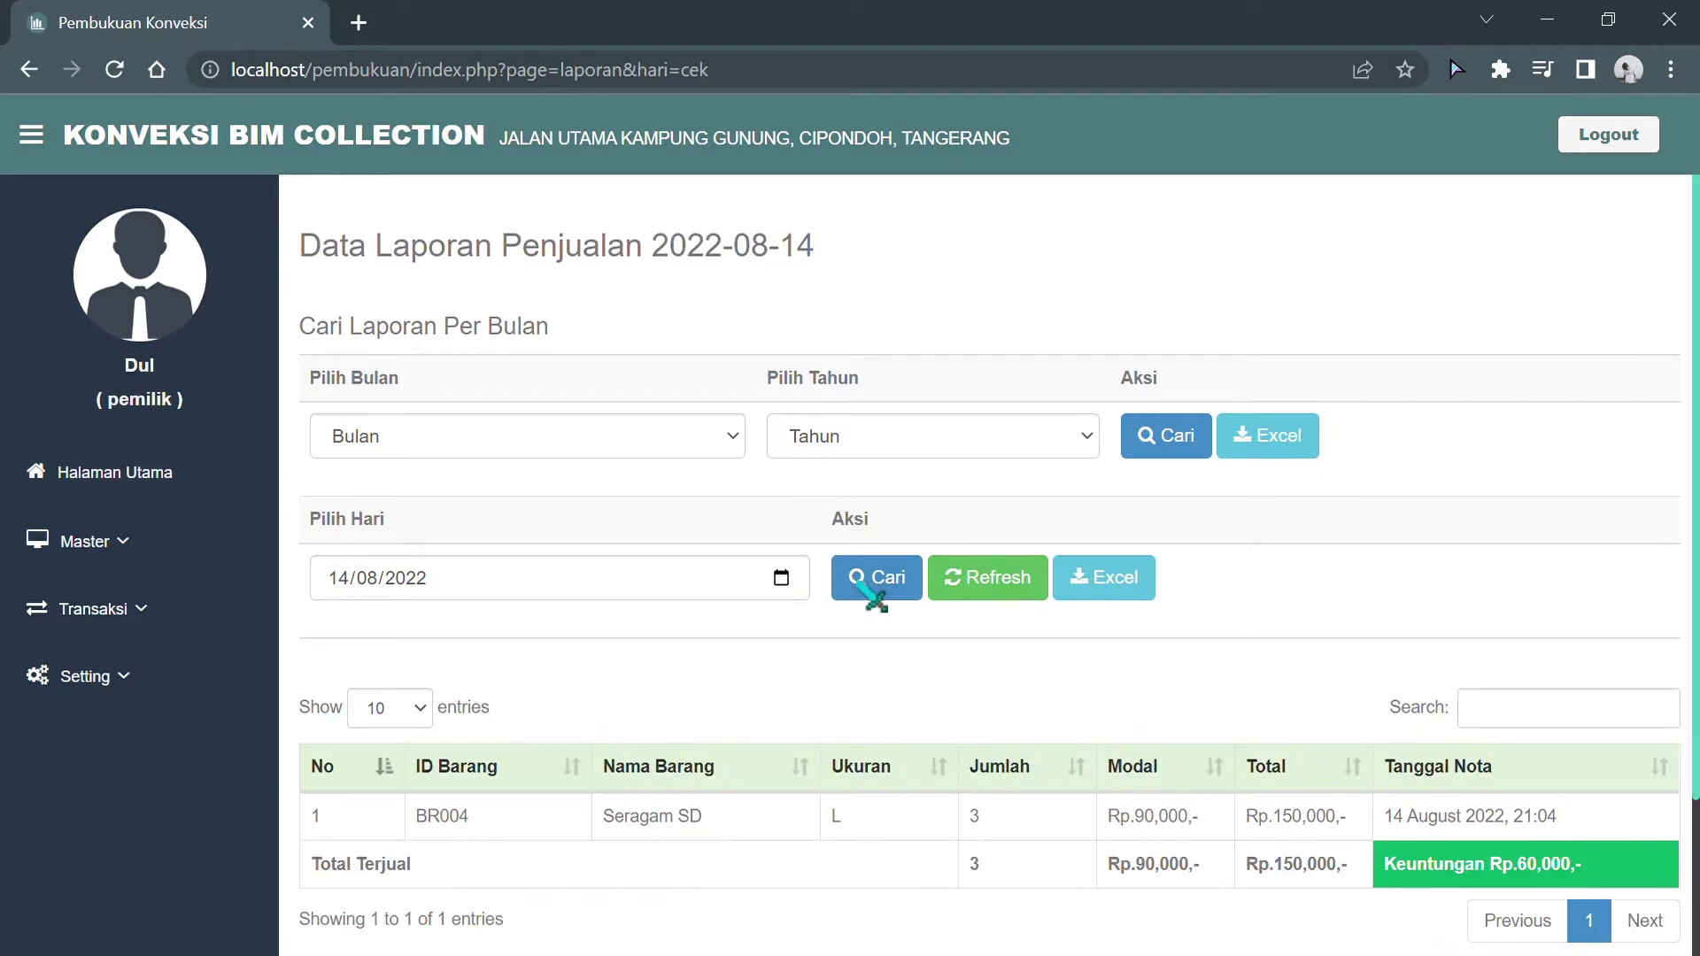
pyautogui.scroll(-3, 873, 589)
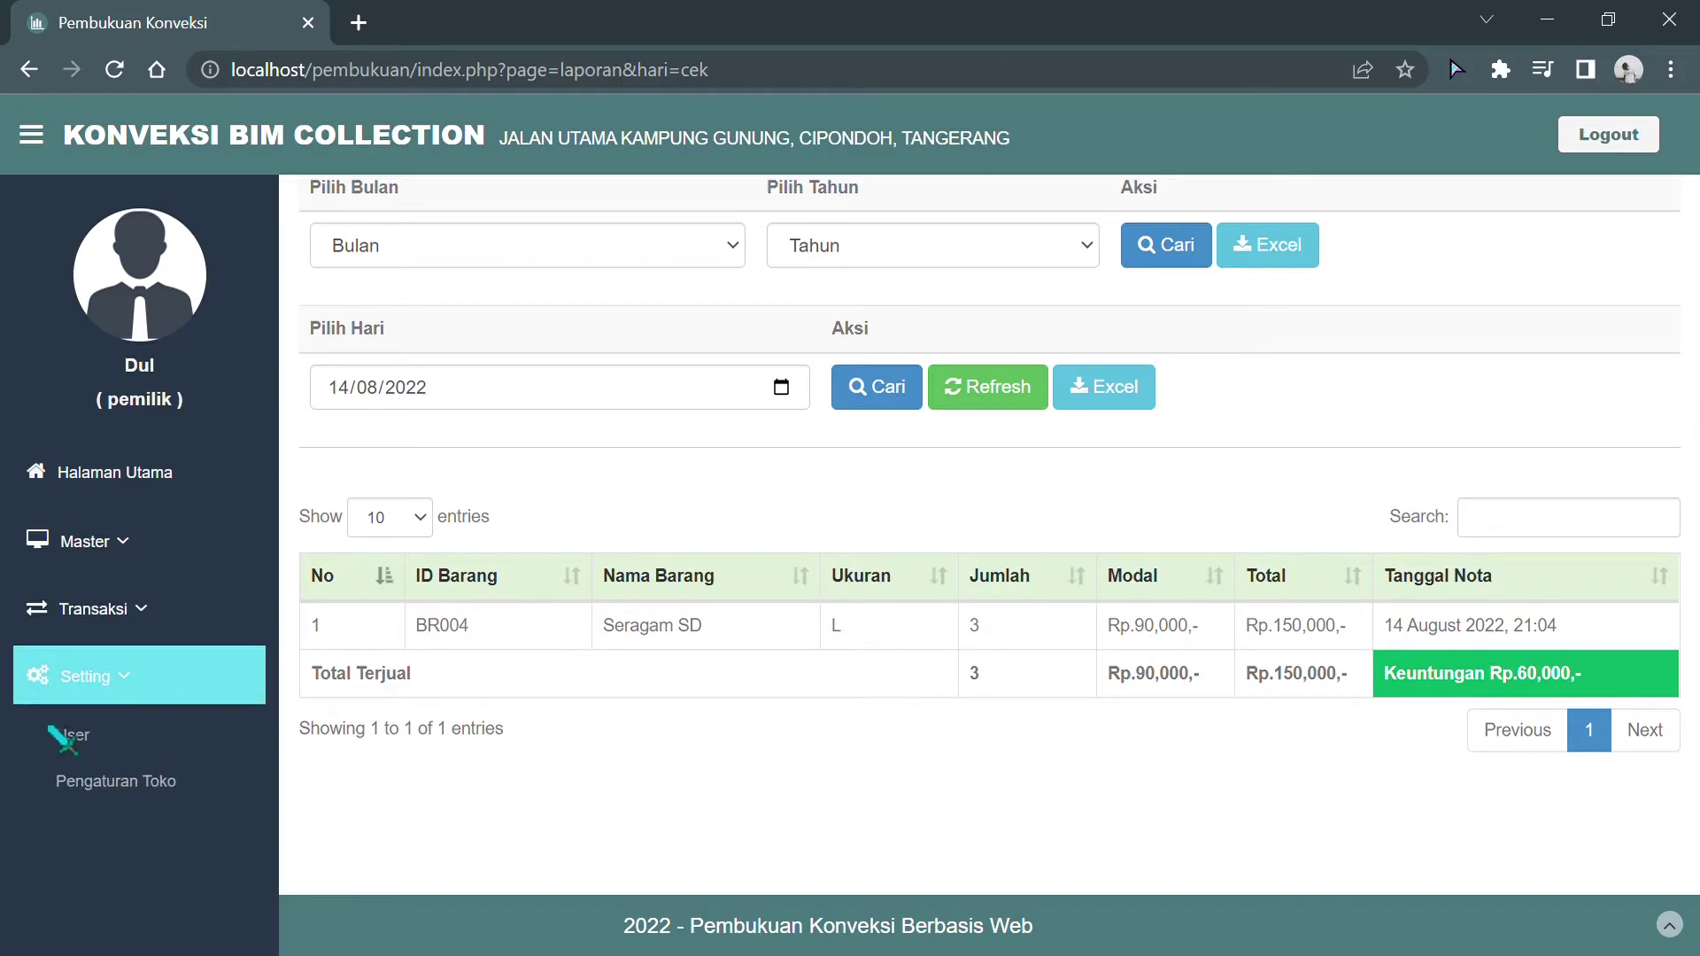
# Open the user data list, examine the blank form for adding a user, and return to the list
pyautogui.click(75, 736)
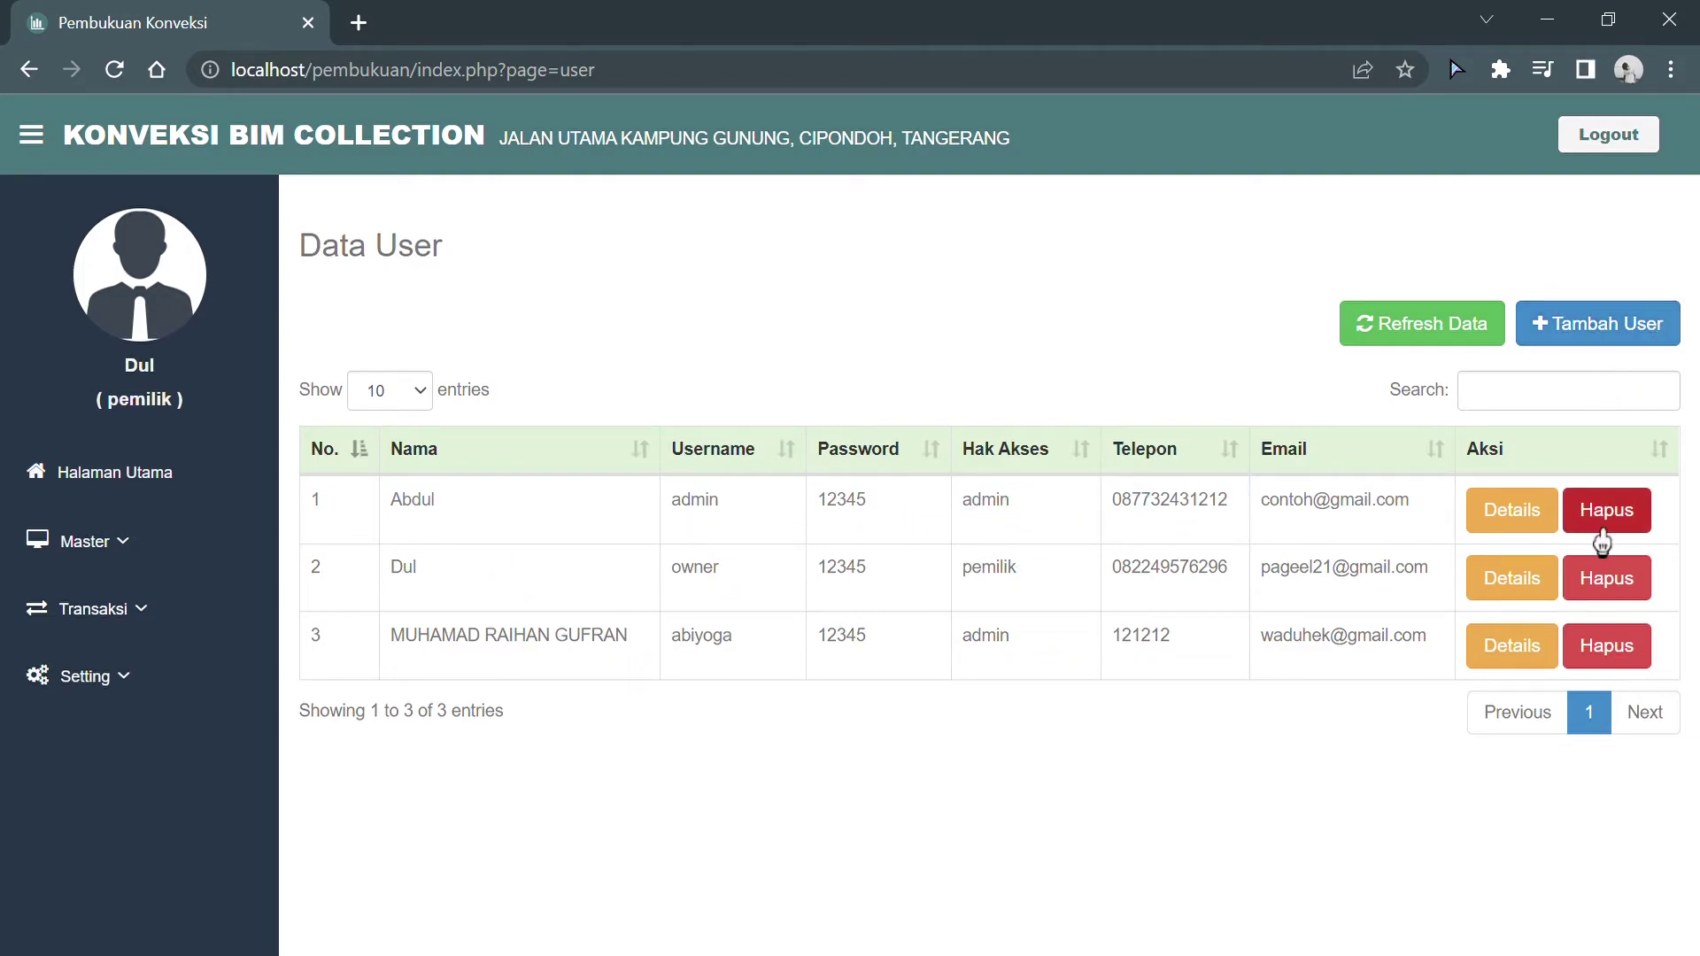
pyautogui.click(1638, 326)
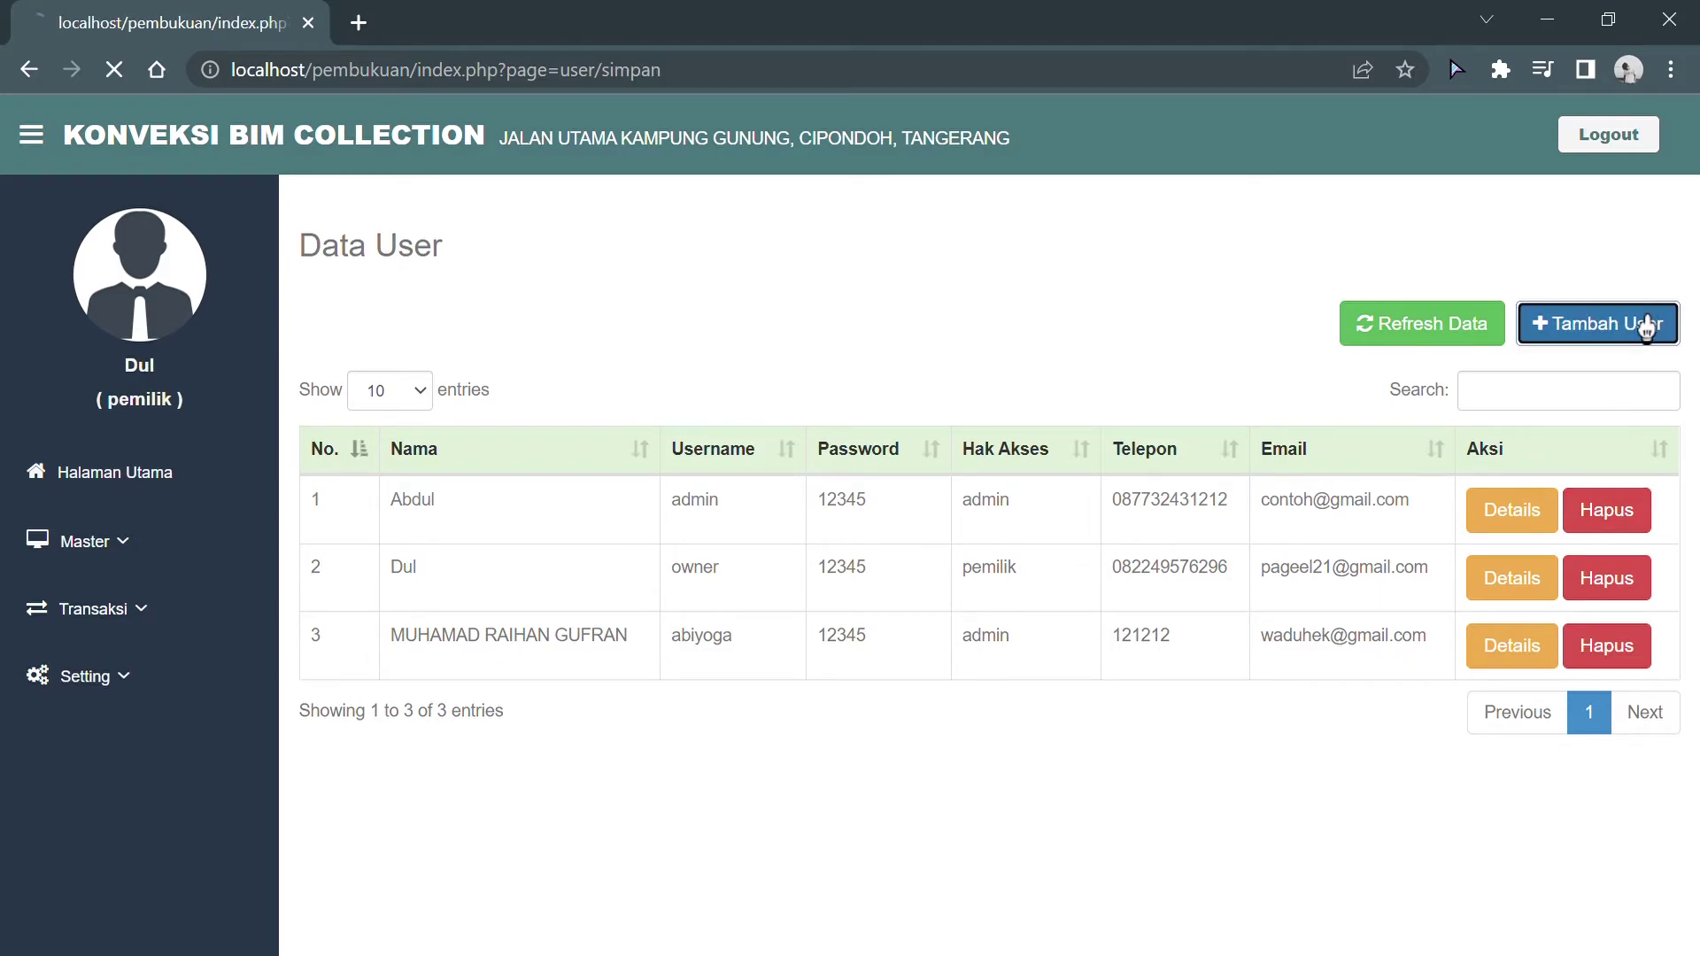
pyautogui.scroll(-3, 971, 486)
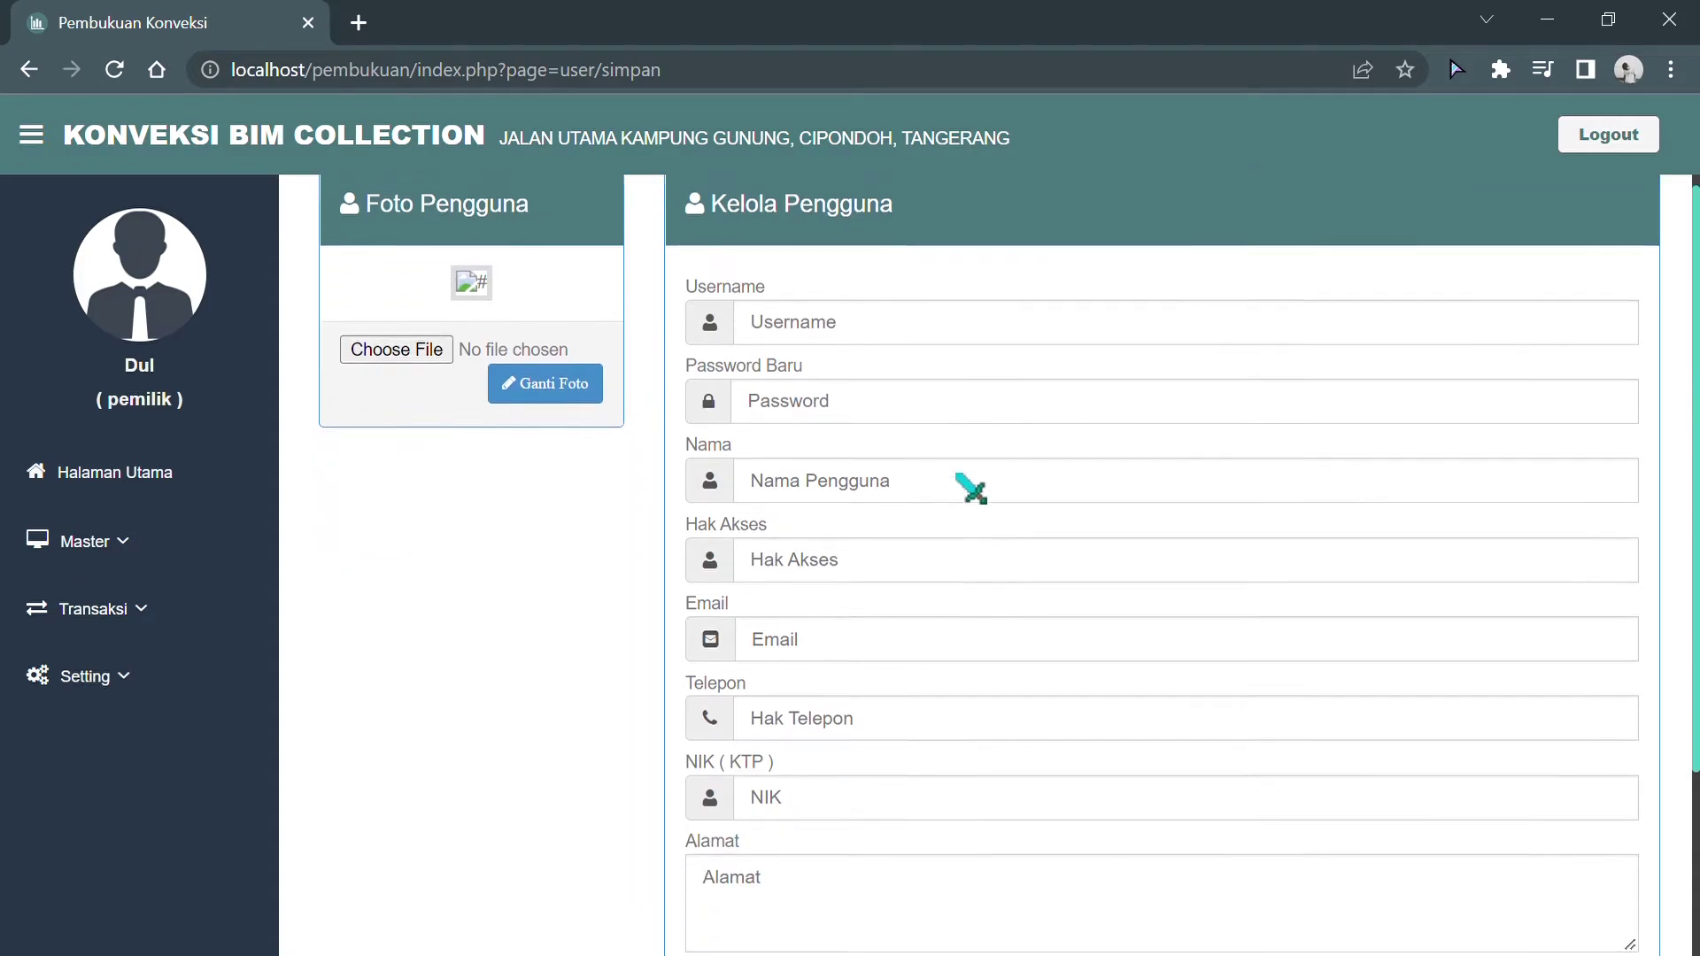
pyautogui.scroll(3, 971, 486)
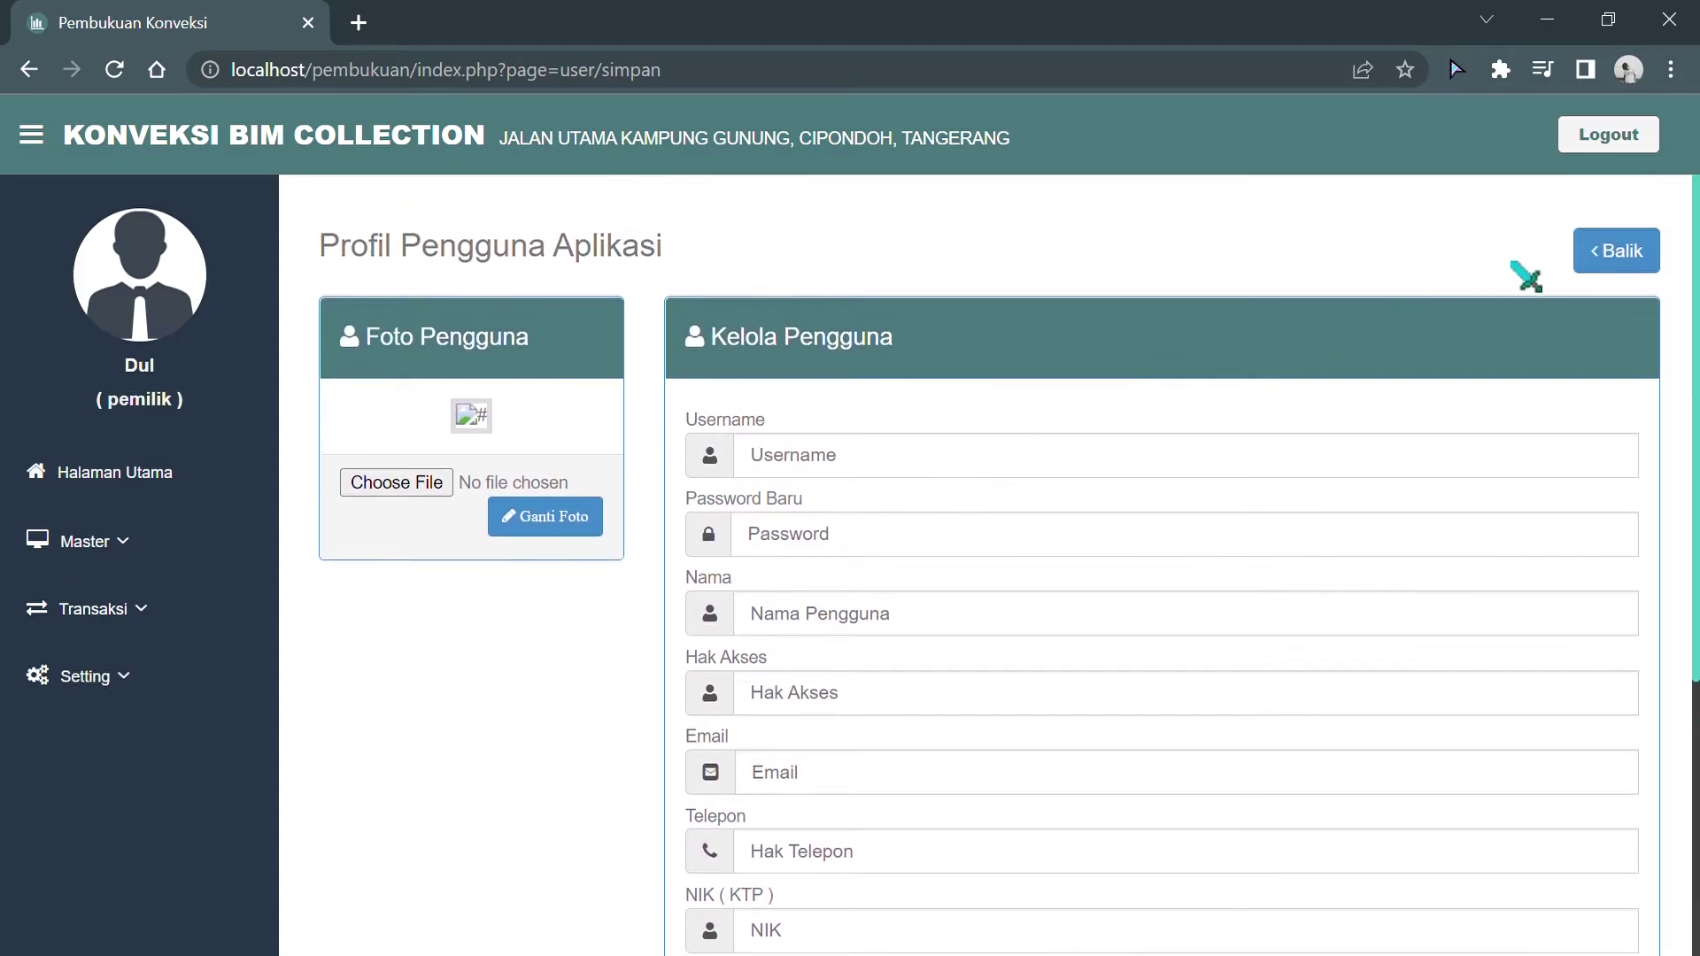
pyautogui.click(1613, 253)
# View the profile details of the first user in the list and return to the user data
pyautogui.click(1512, 511)
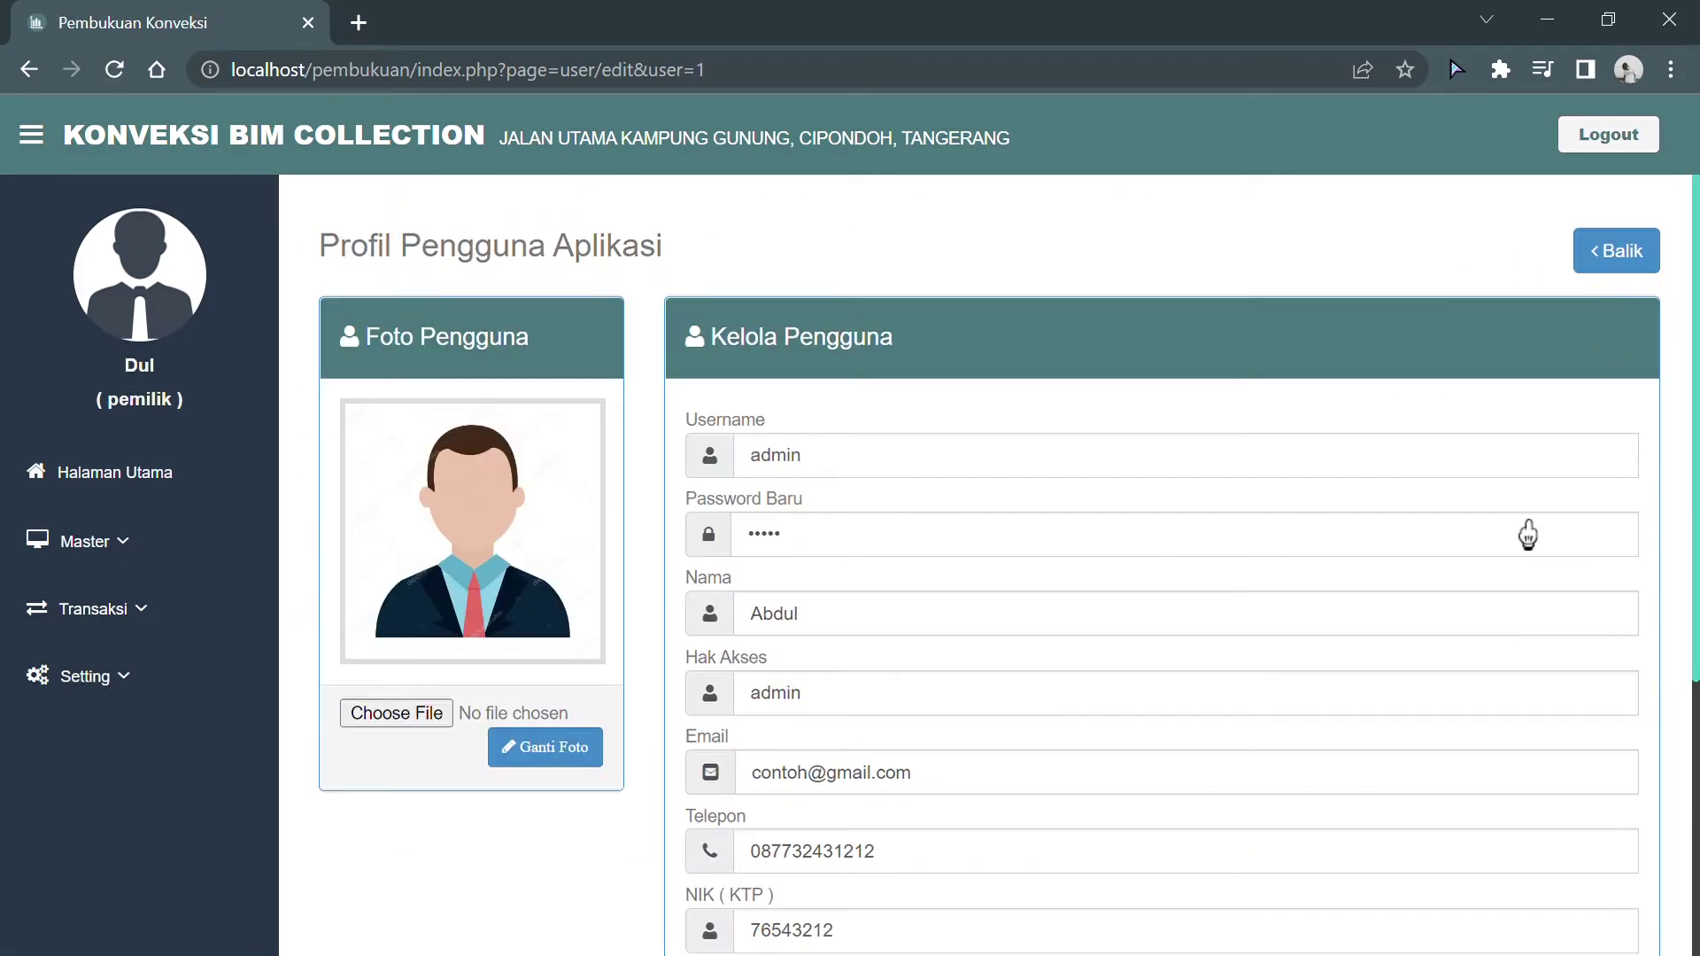
pyautogui.click(1621, 257)
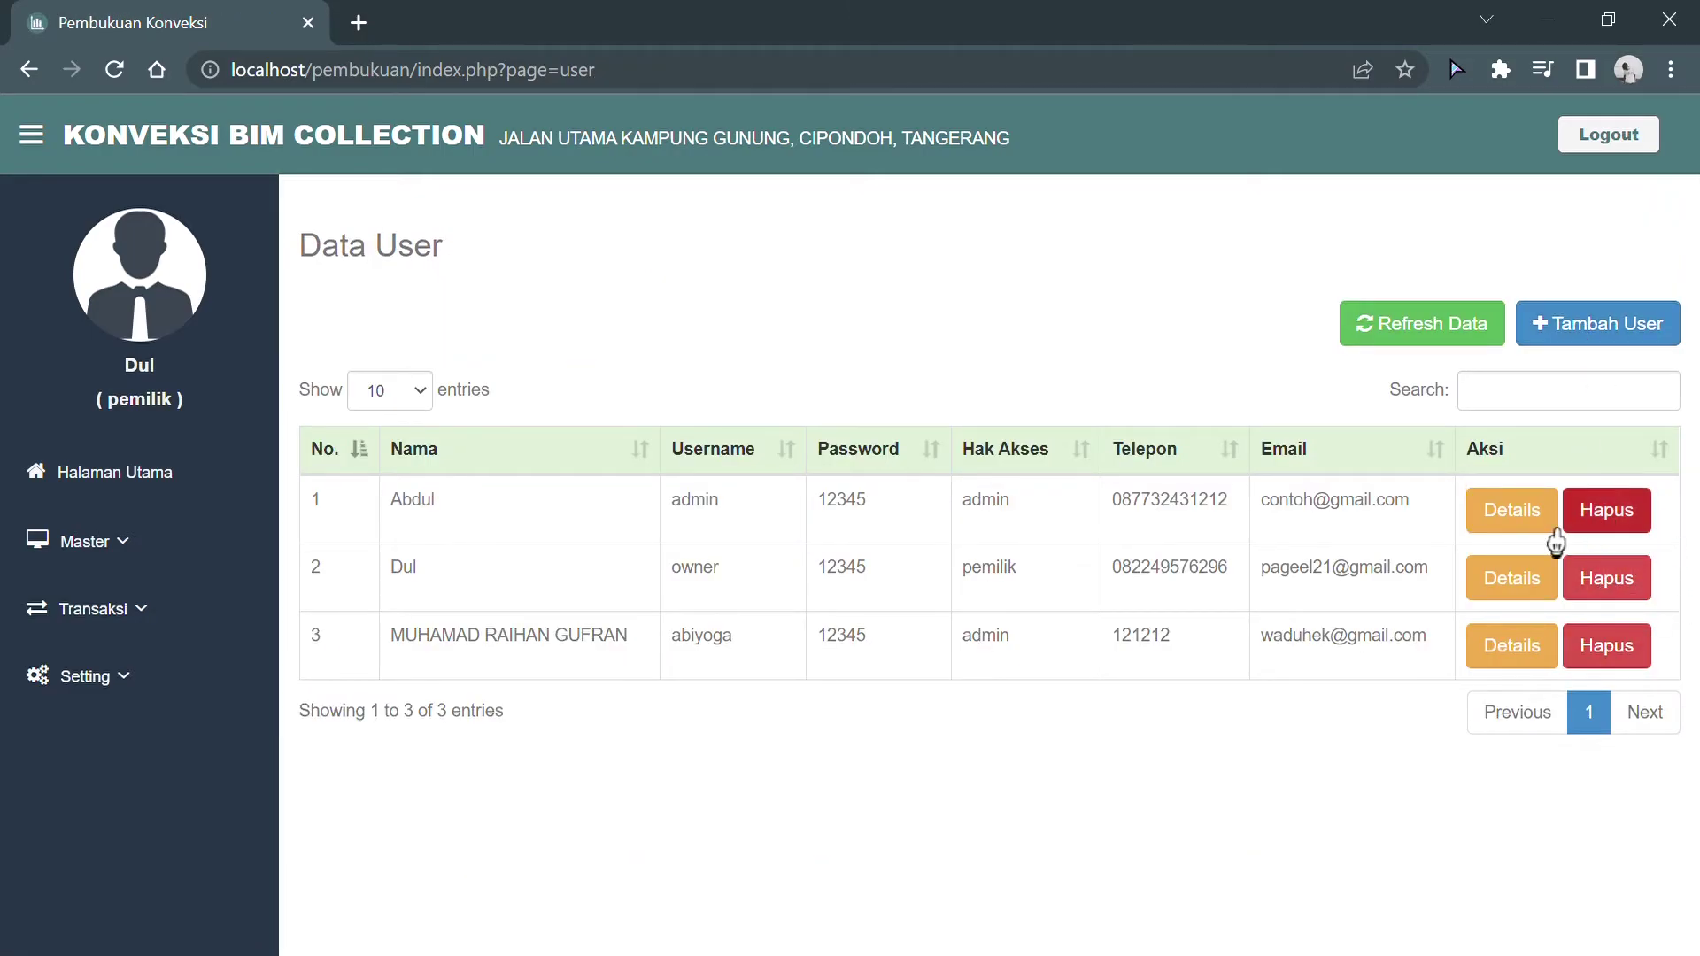
pyautogui.click(82, 680)
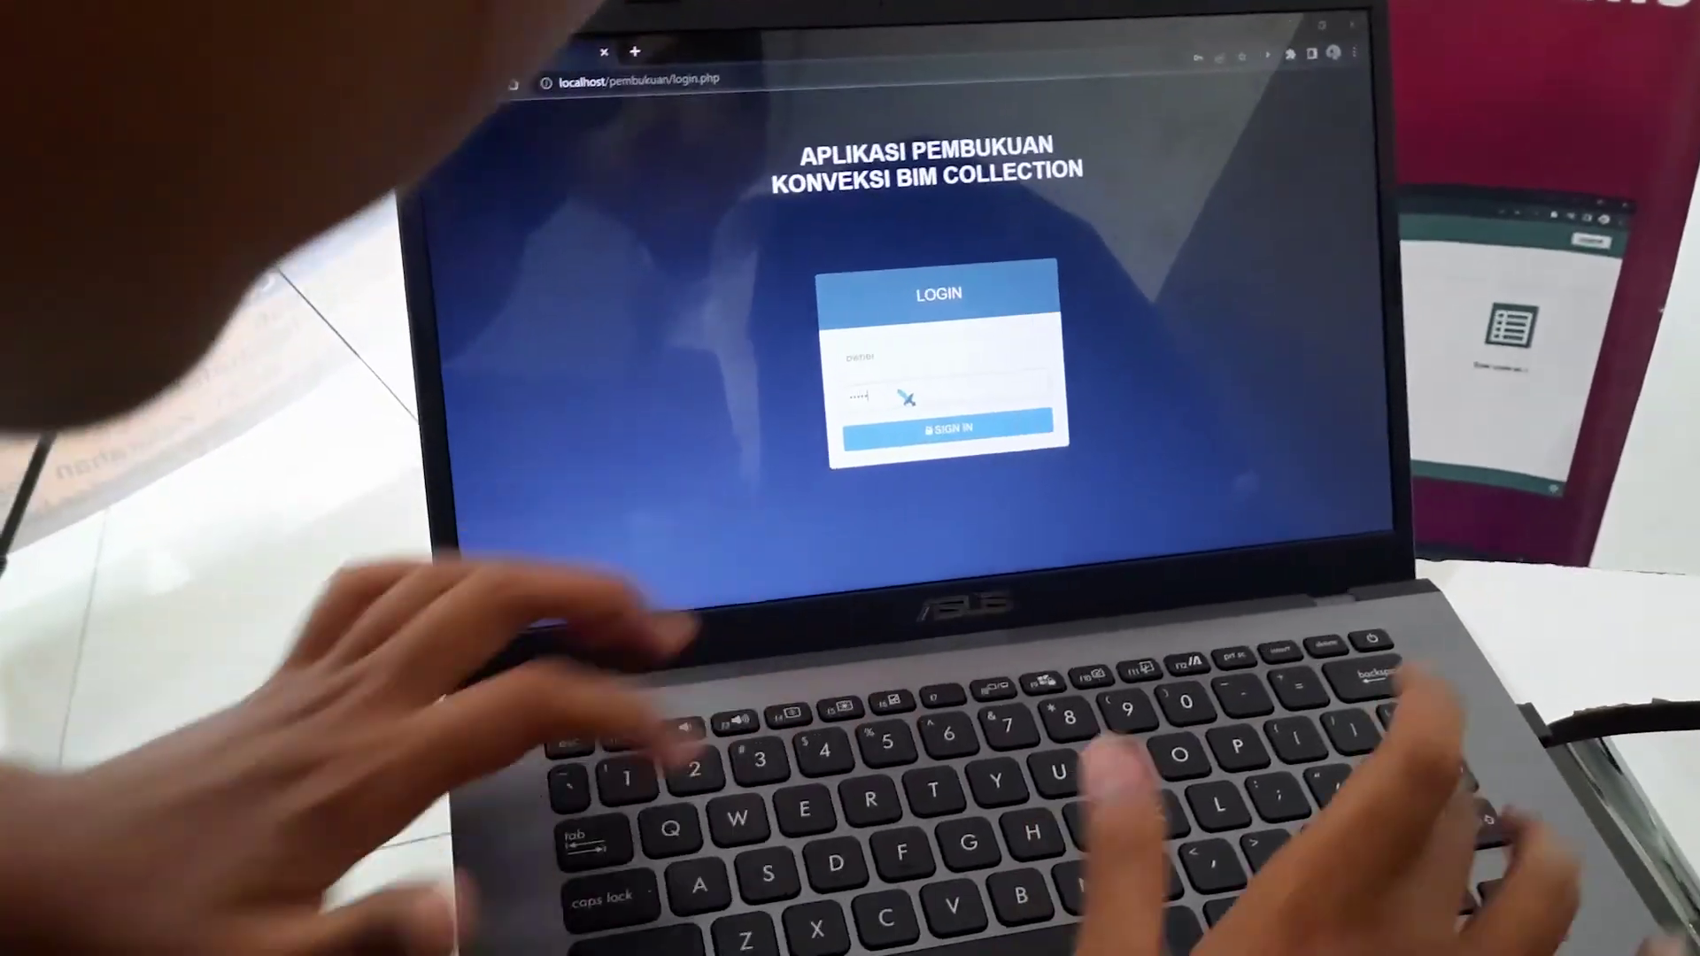
pyautogui.press('Return')
pyautogui.press('Return')
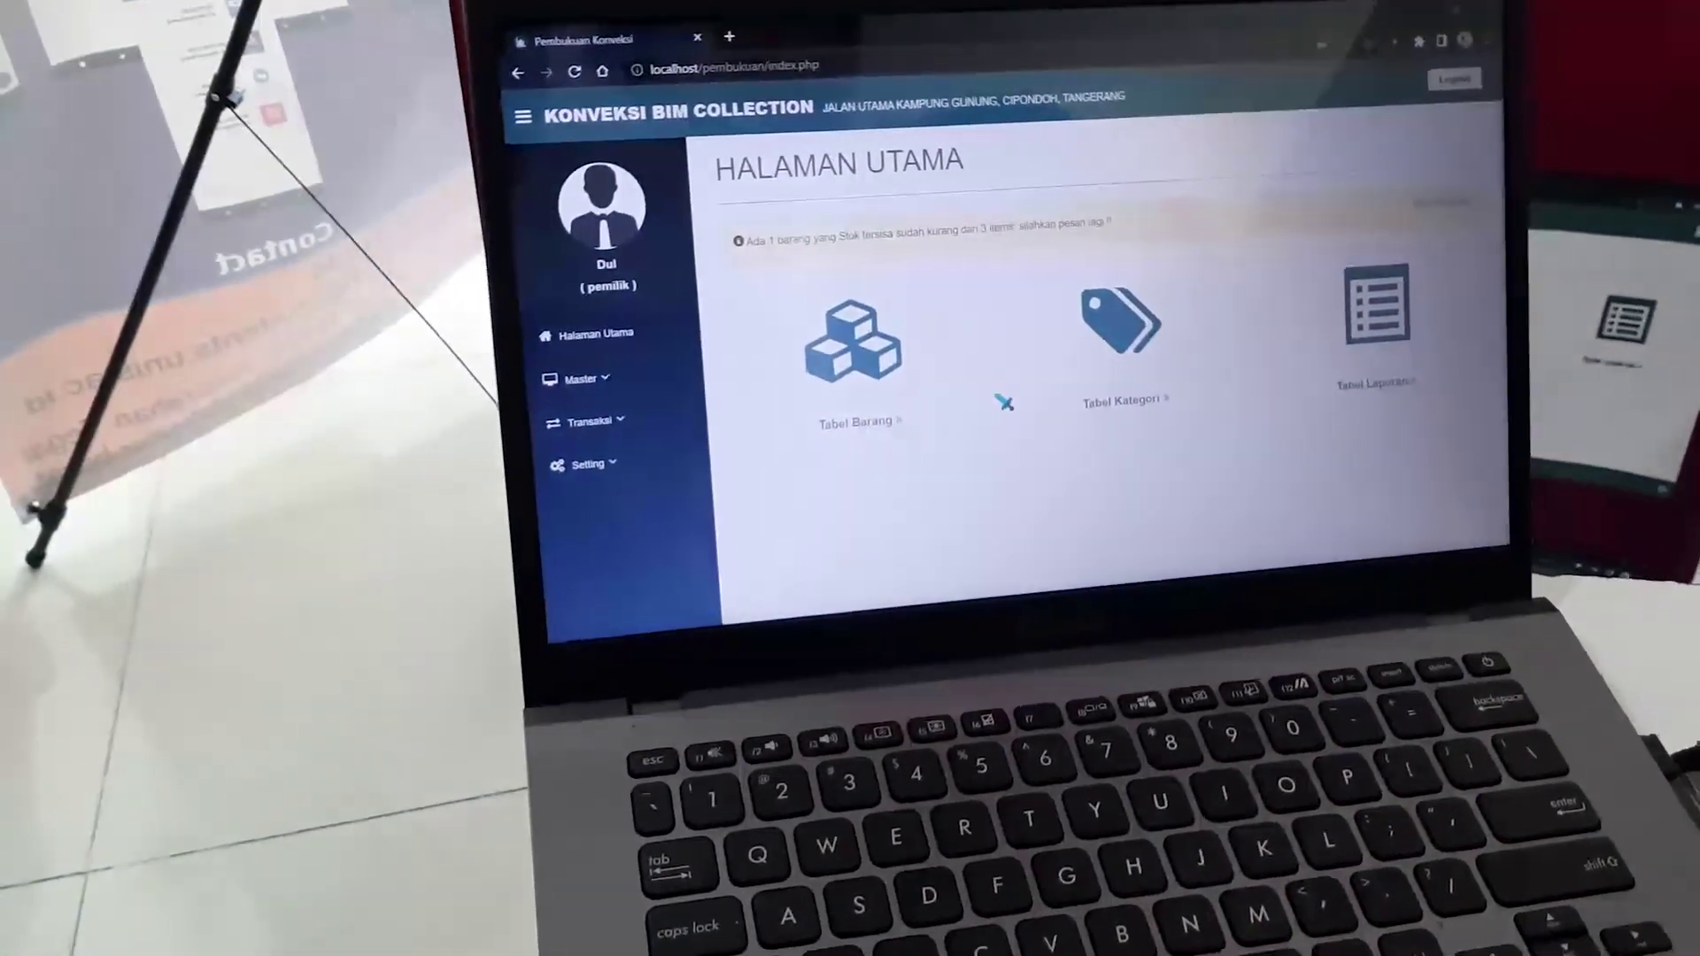